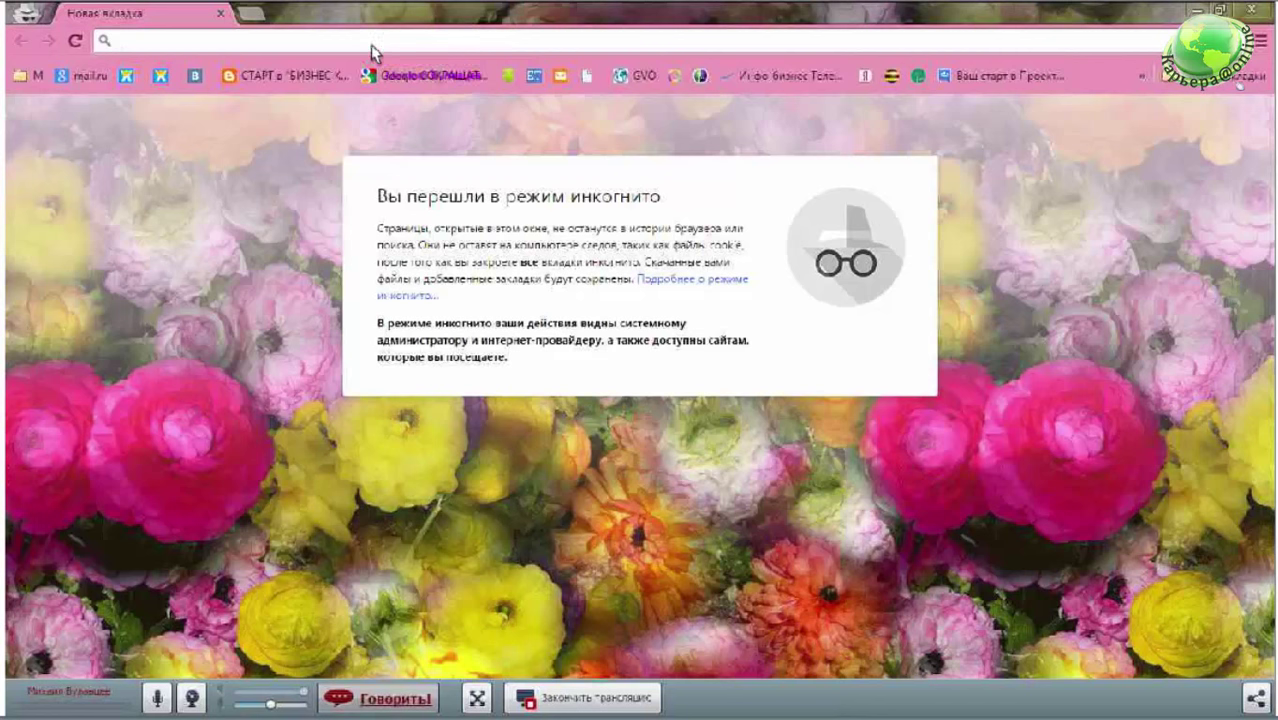
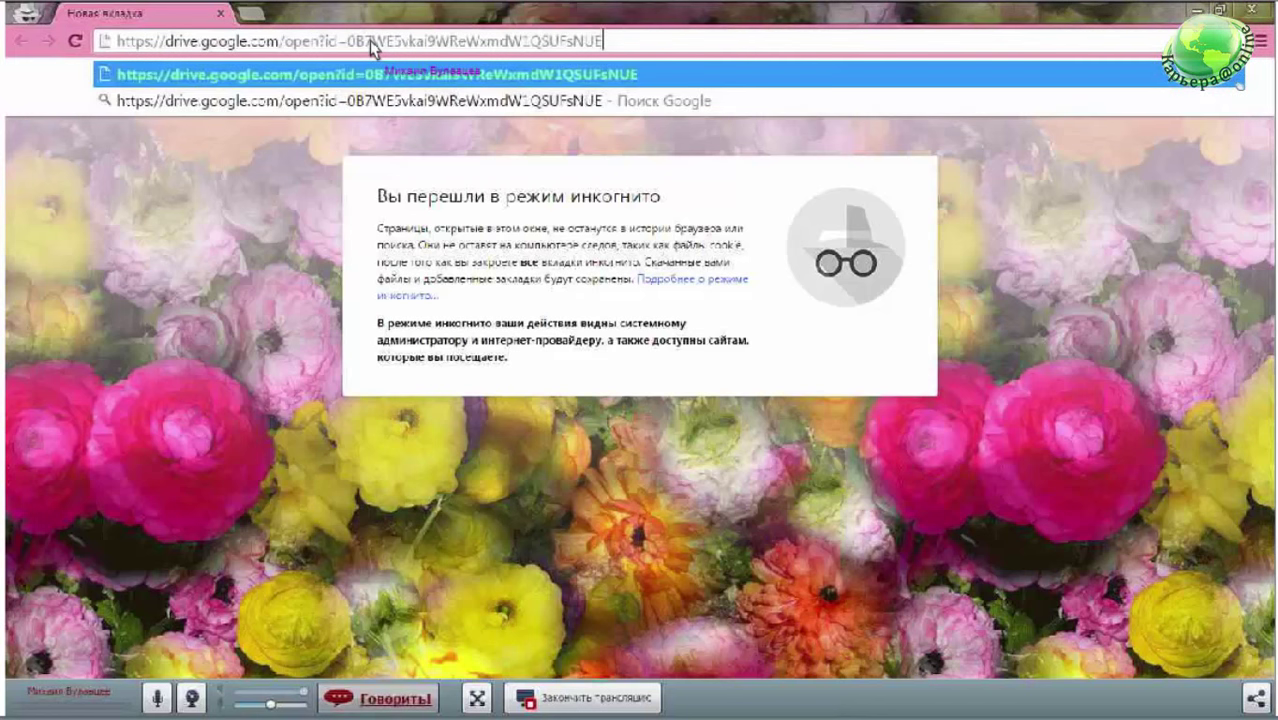
- Load the pasted Google Drive link for Camtasia Studio 7 Rus nz.exe, then show the desktop
key("Return")
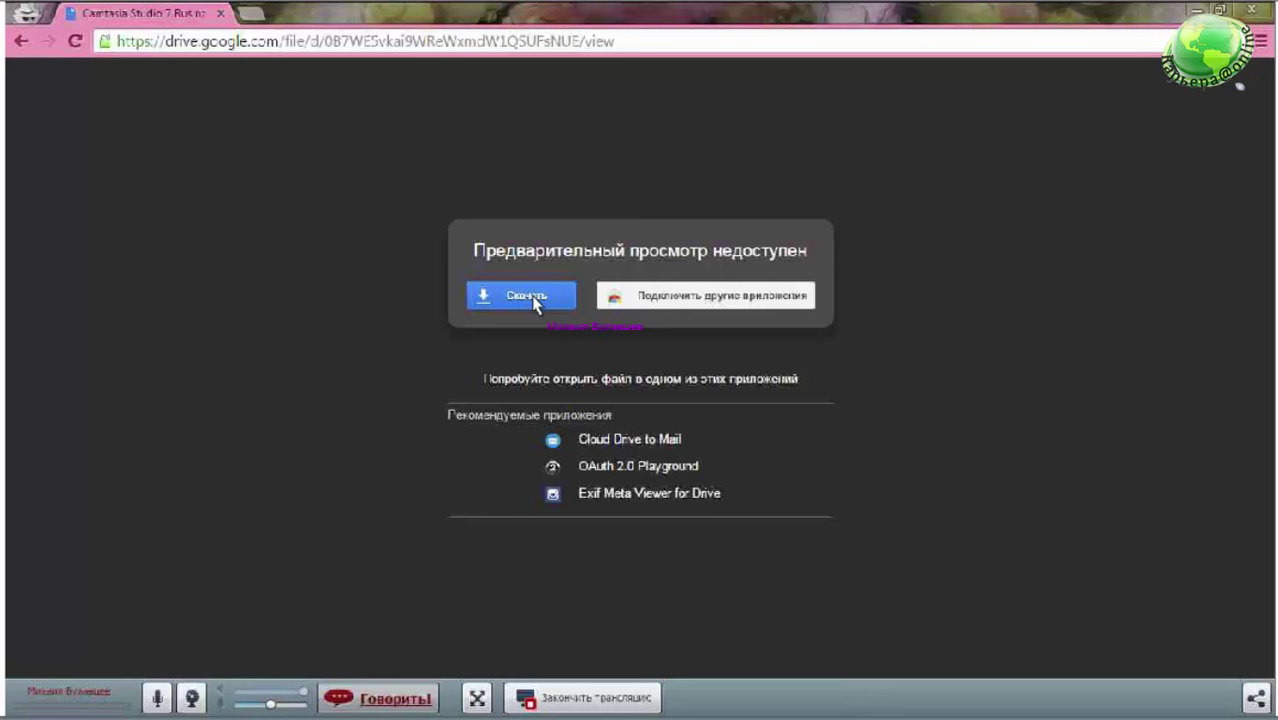
key("super+d")
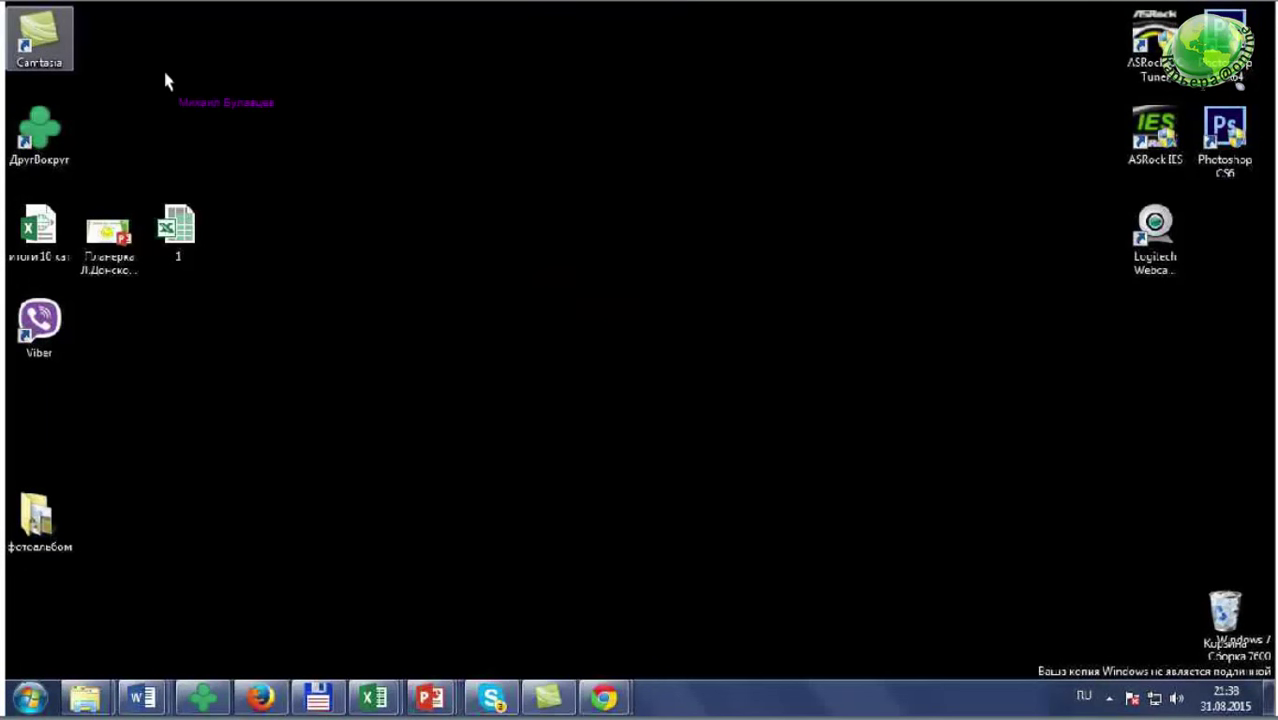
- Launch Camtasia from its desktop shortcut, choosing Run past the unverified-publisher warning
double_click(70, 38)
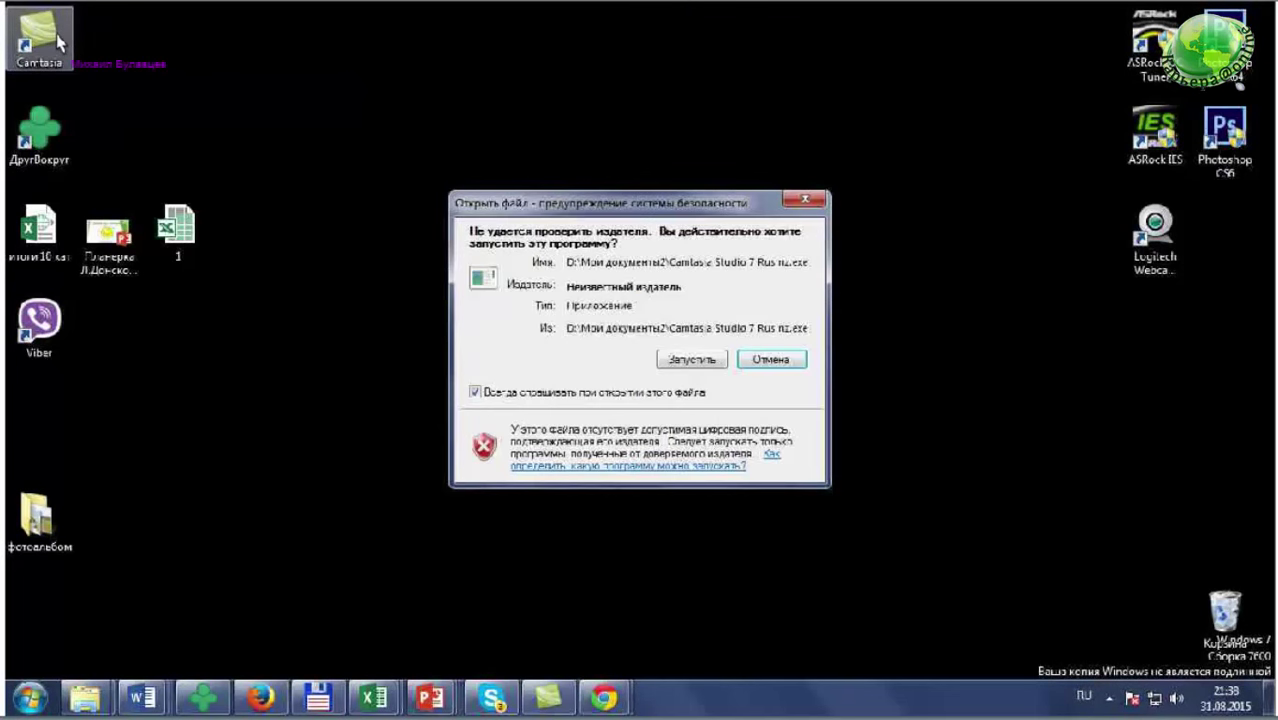
key("Return")
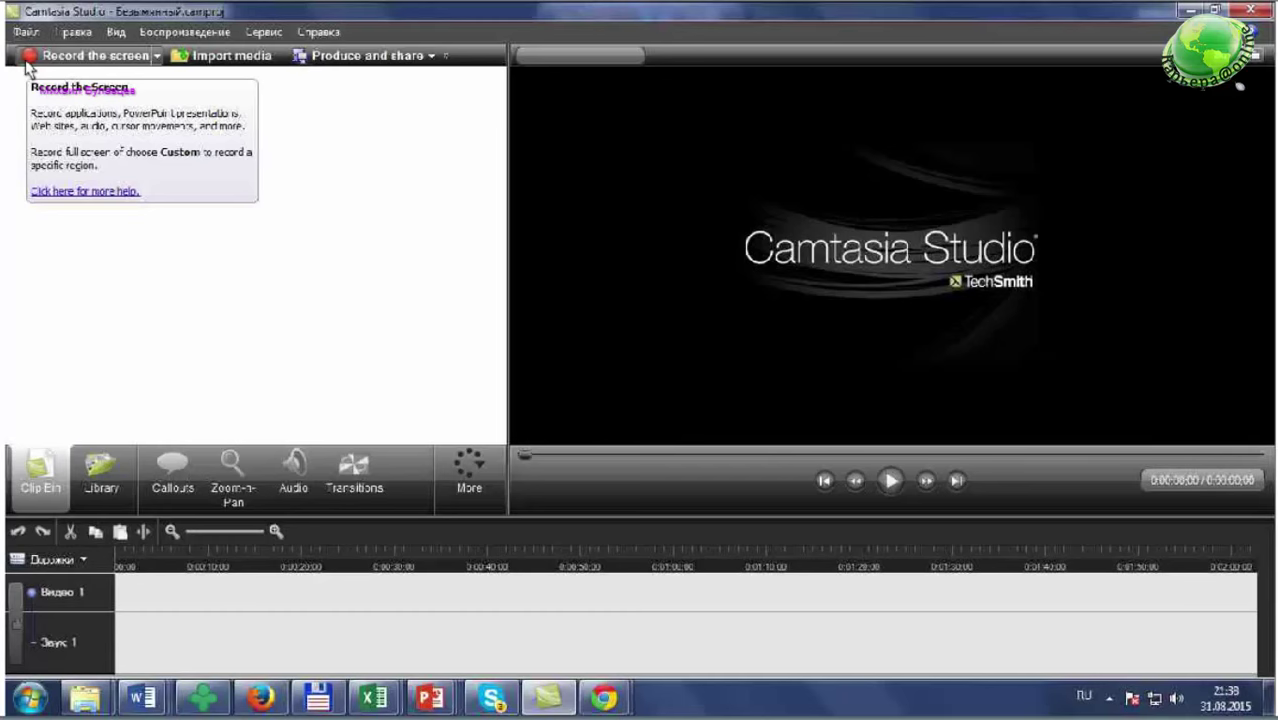
- Start a new screen recording session and nudge the recorder panel slightly
left_click(28, 58)
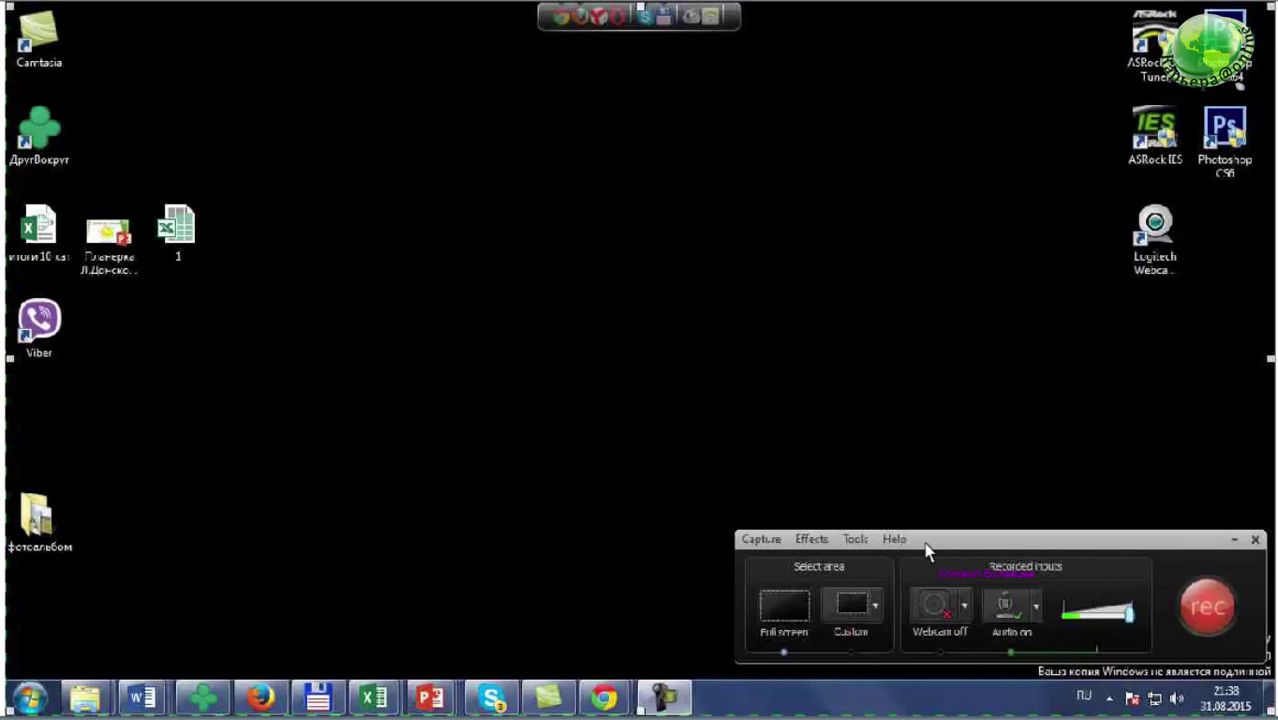
left_click_drag(926, 548, 929, 559)
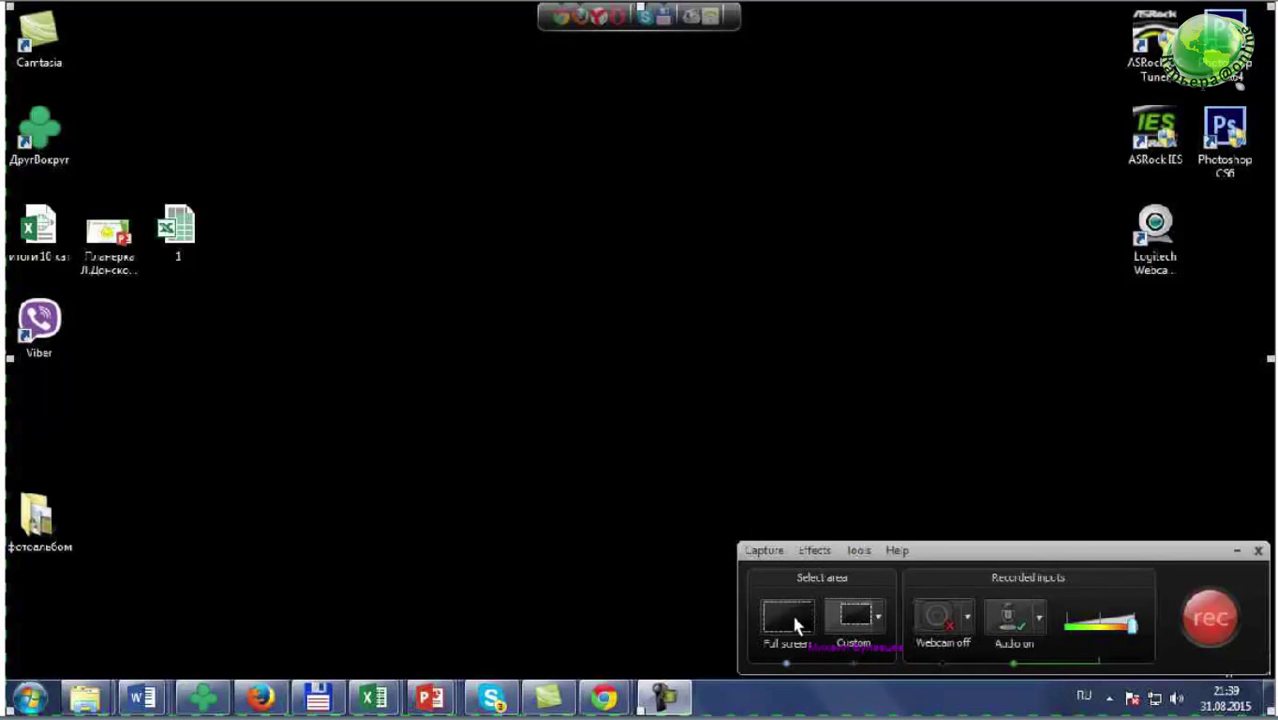
- Try a Custom capture region, then switch the capture area to Full screen
left_click(862, 626)
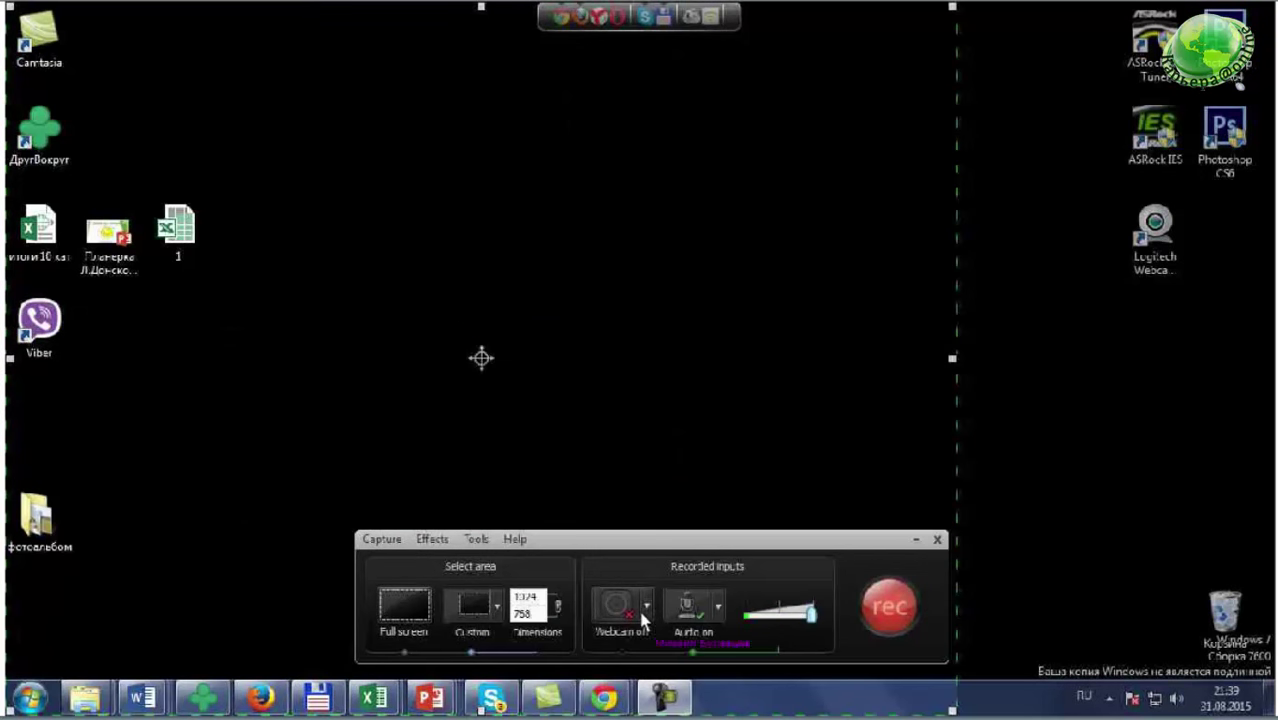
left_click(400, 612)
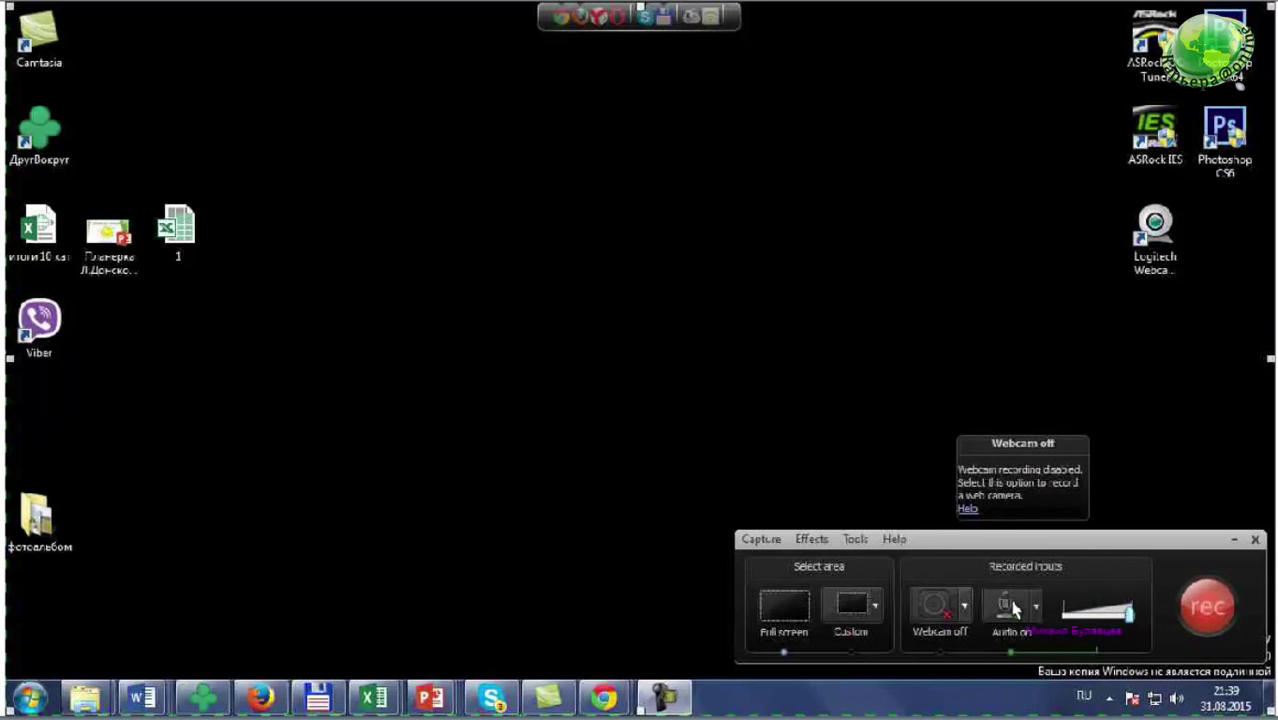
left_click(966, 606)
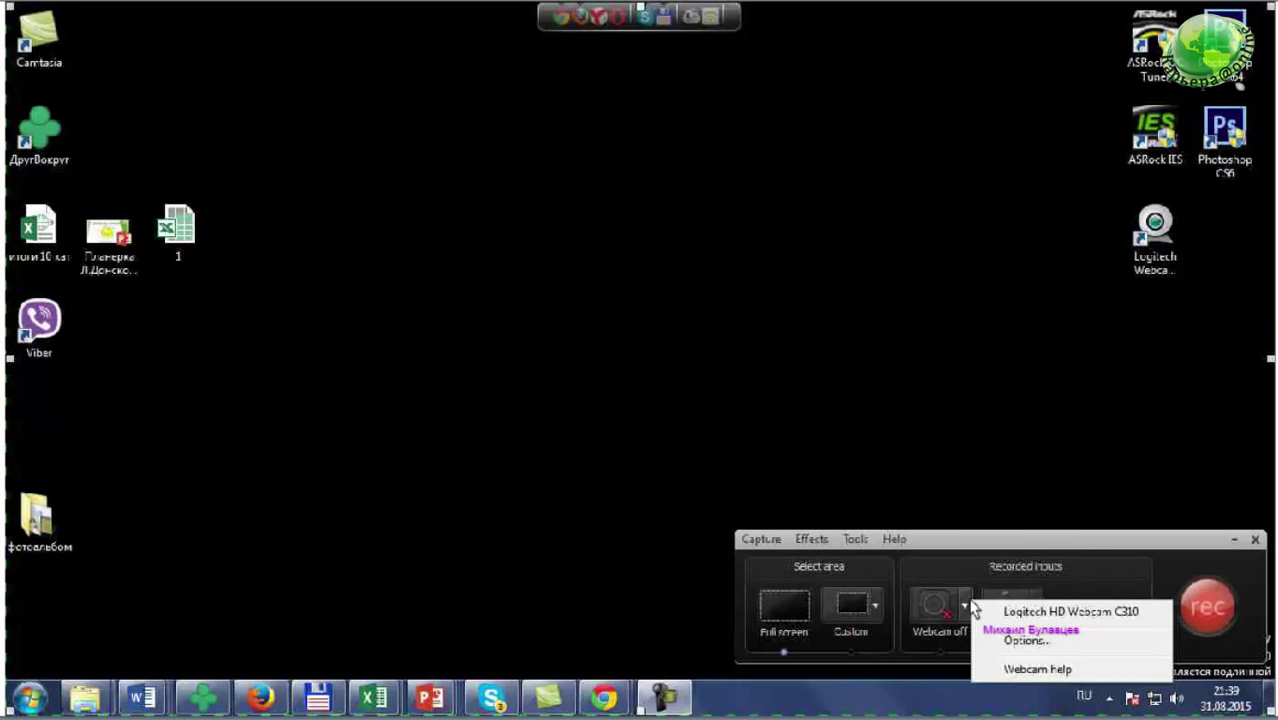
left_click(967, 606)
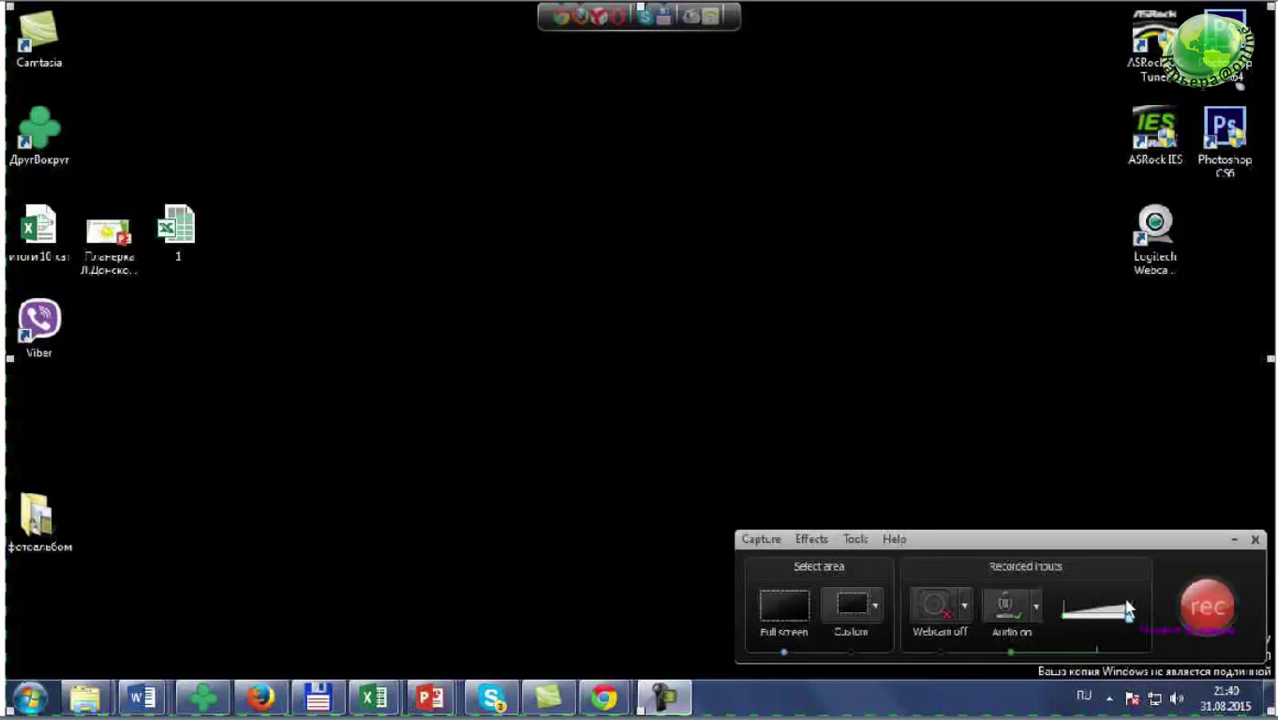
left_click_drag(1044, 540, 1048, 30)
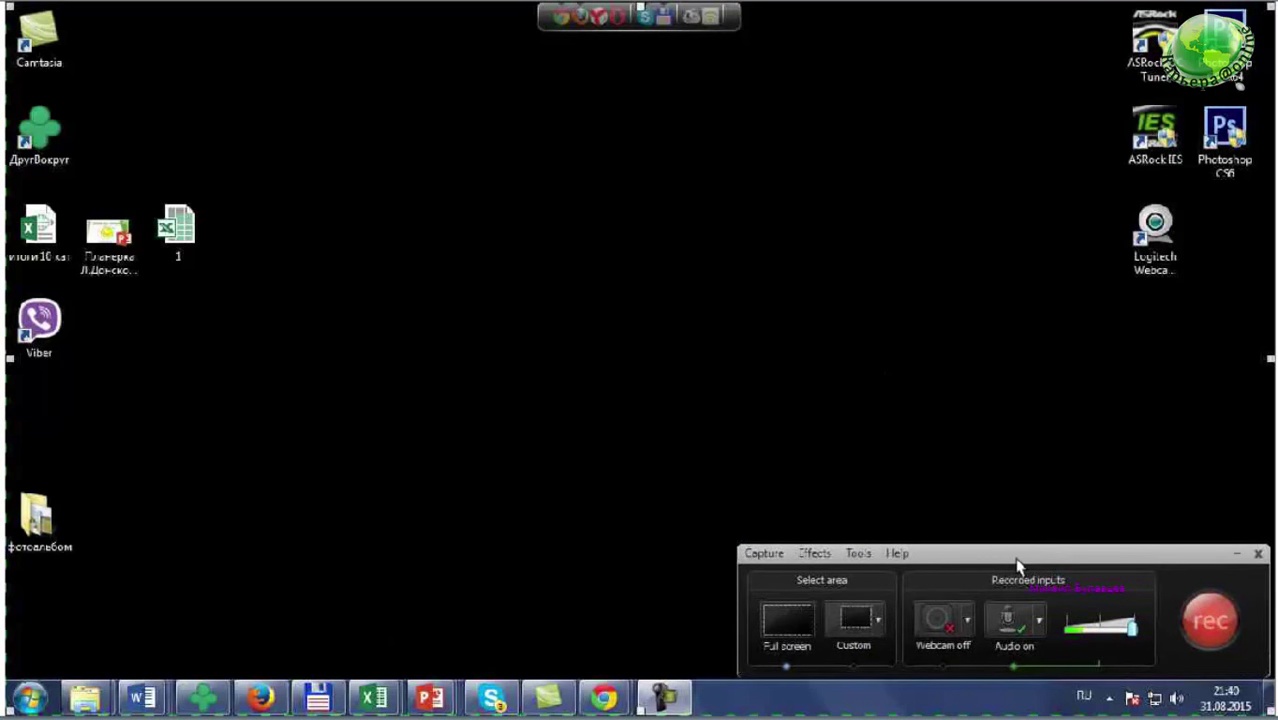
- Switch the audio source to FrontMic, then back to Микрофон (HD Webcam C310)
left_click(1040, 622)
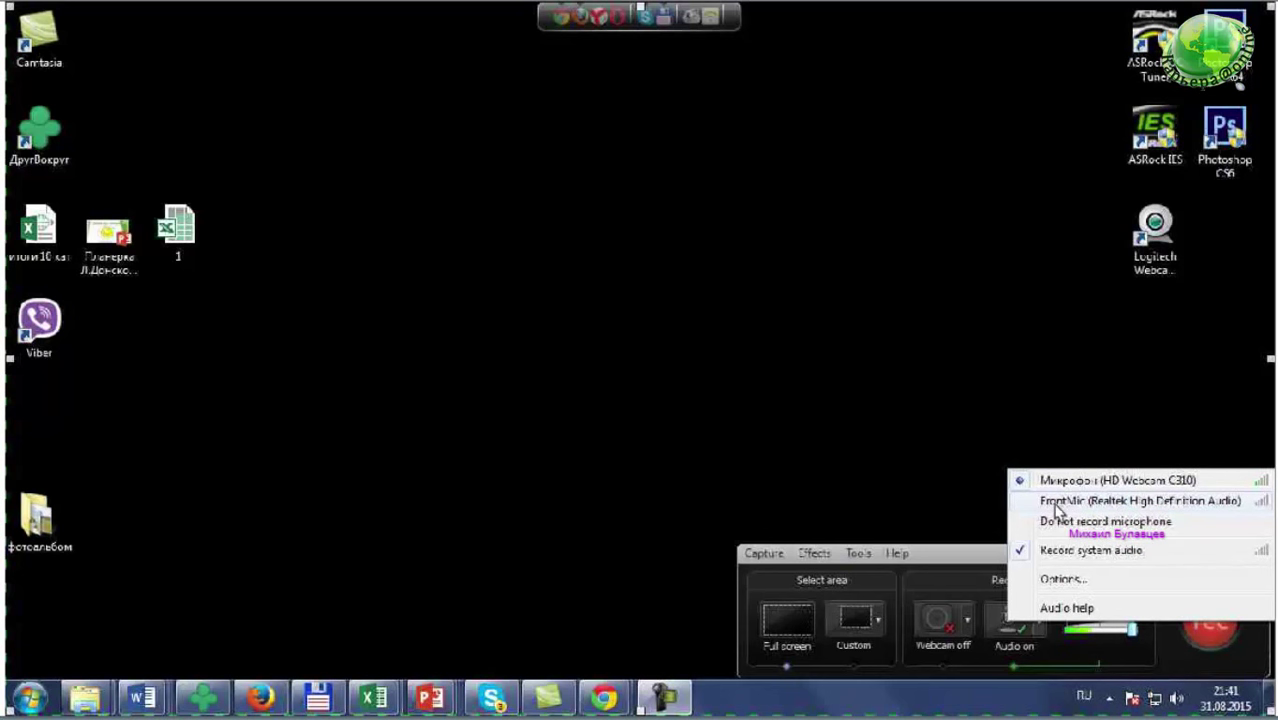
left_click(1055, 504)
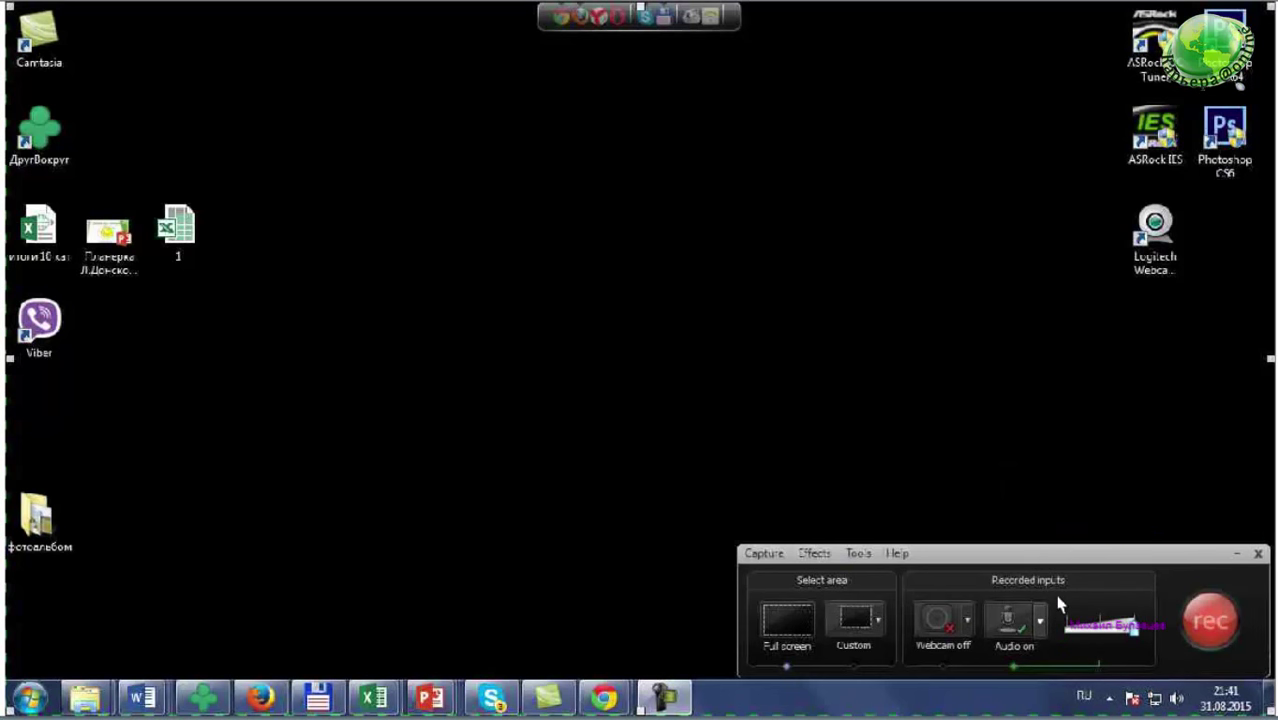
left_click(1040, 621)
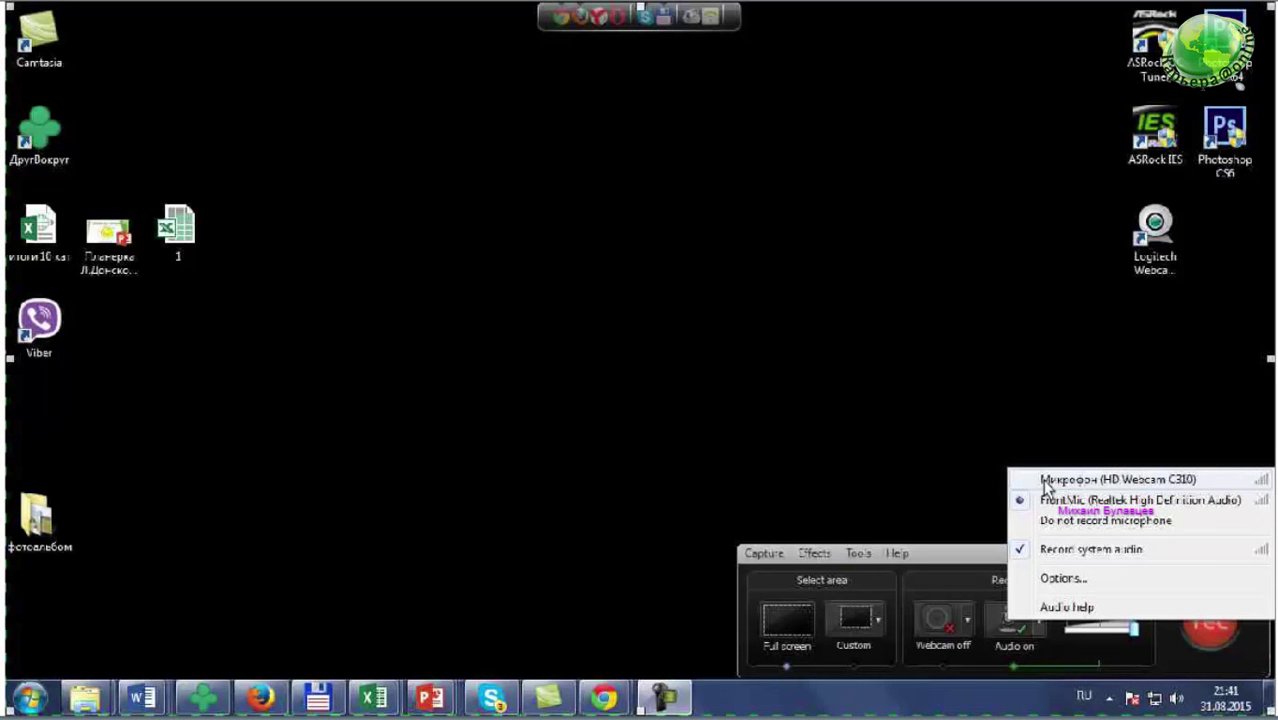
left_click(1047, 481)
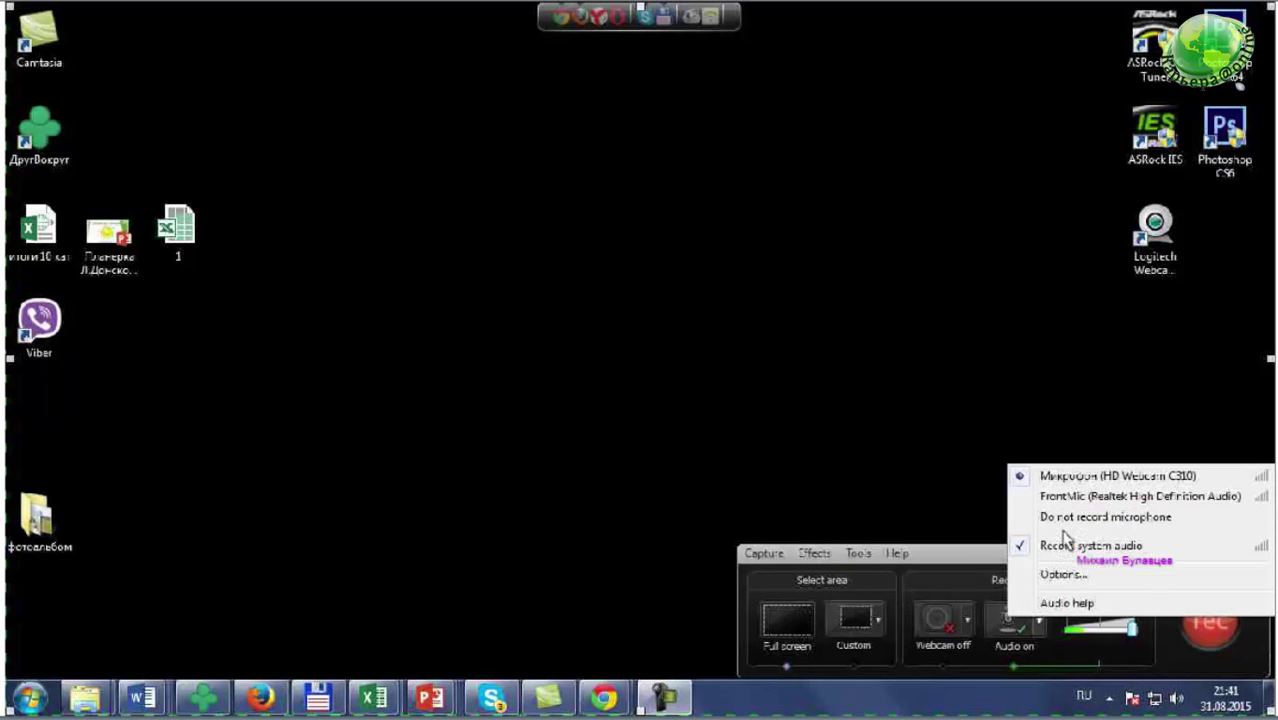
left_click(1068, 548)
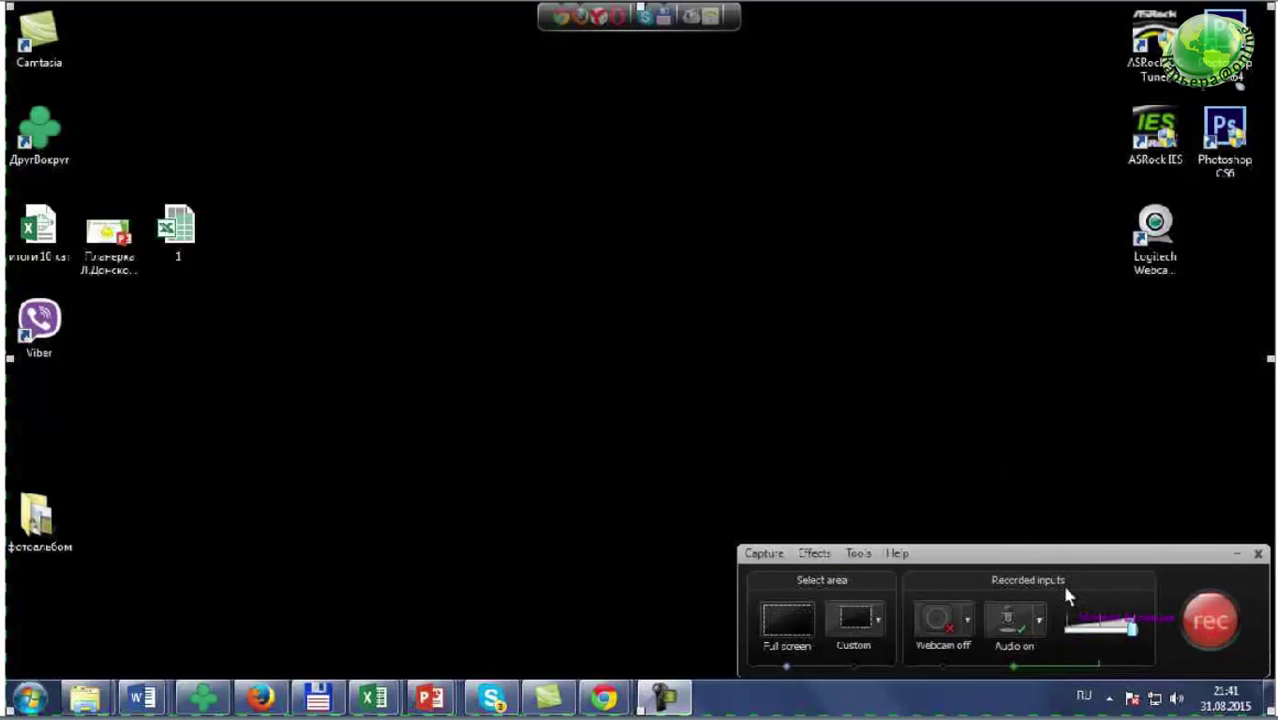
- Start recording and bring the Excel spreadsheet up on screen
left_click(1203, 612)
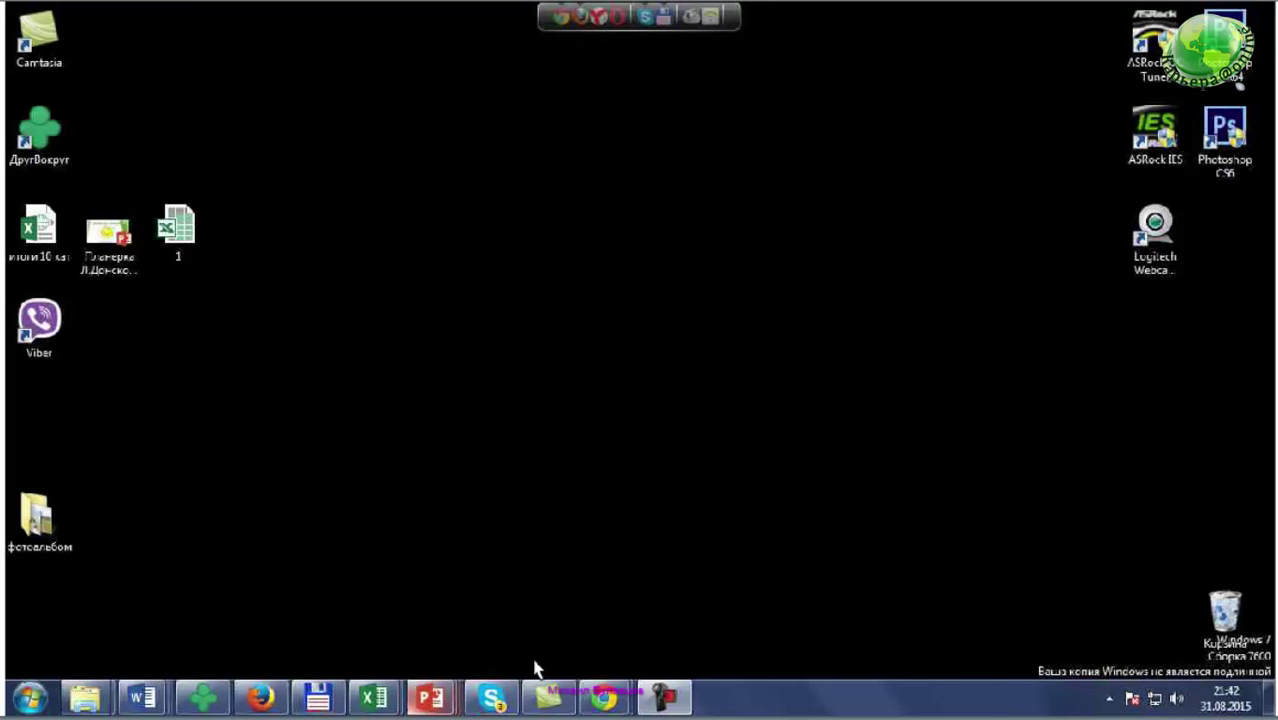
left_click(383, 700)
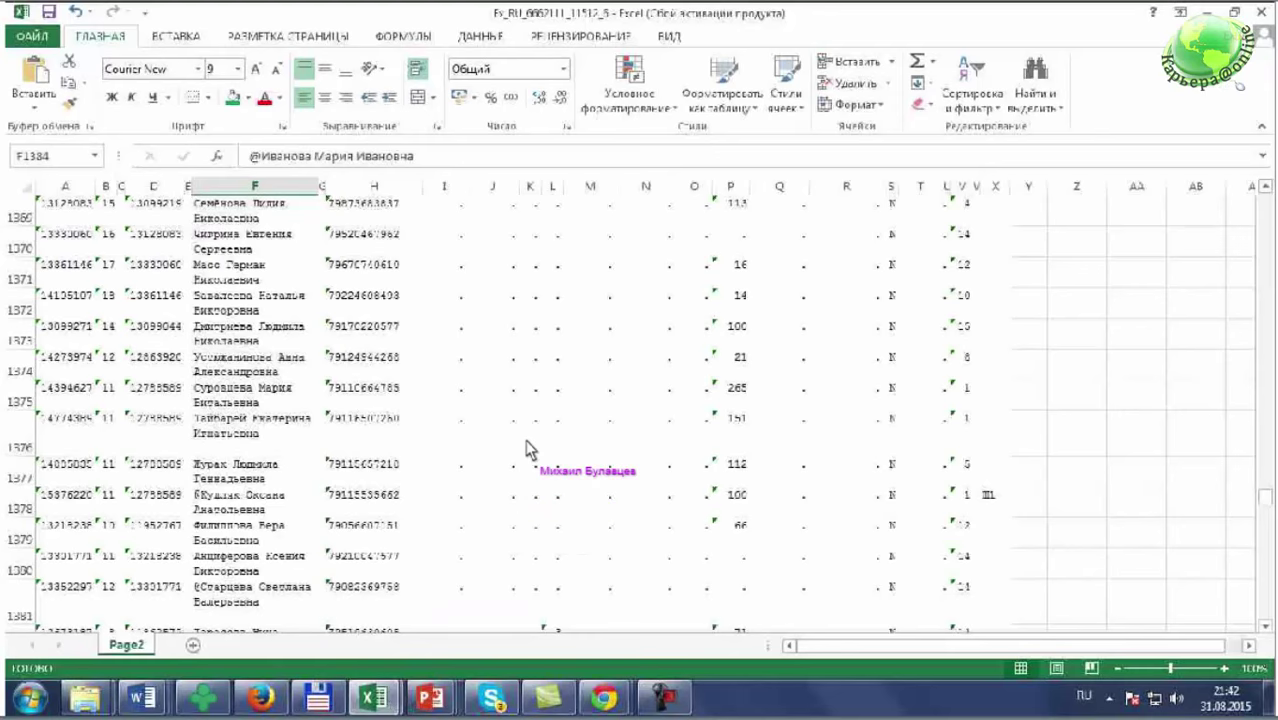
scroll(530, 450, "up", 2)
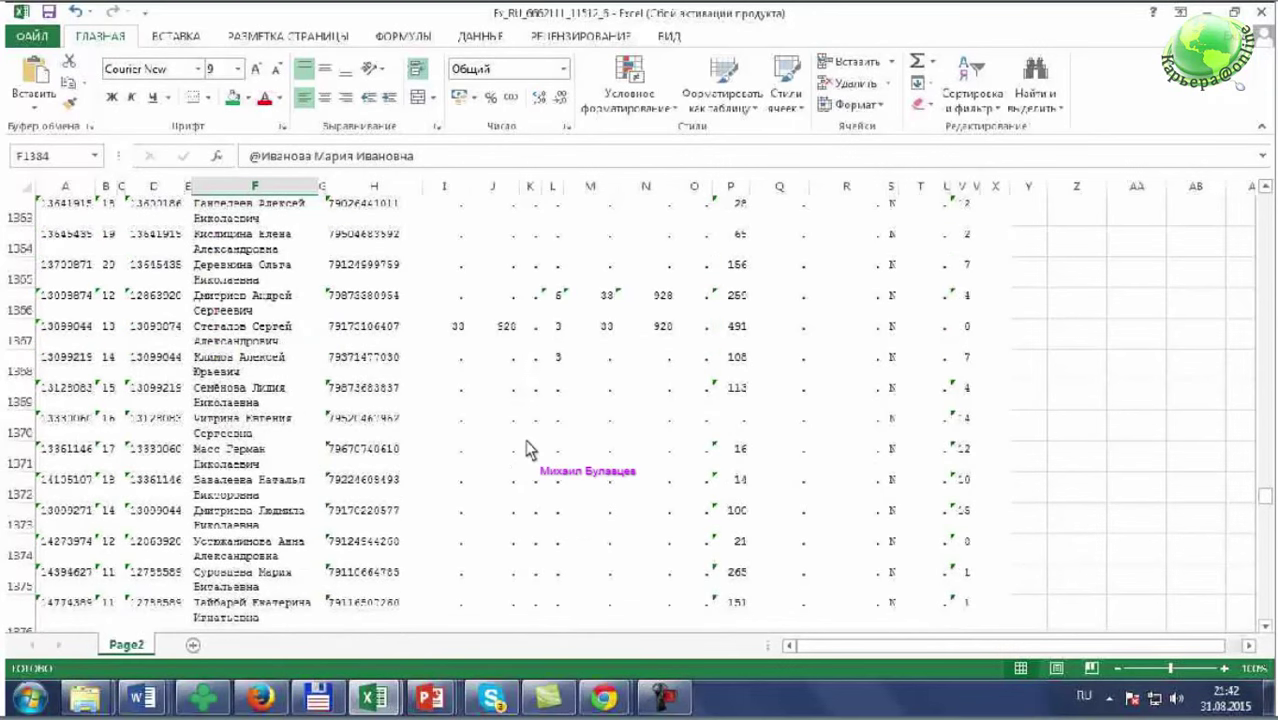
- Show the desktop, bring up the Google Drive Camtasia window, then minimize it
key("super+d")
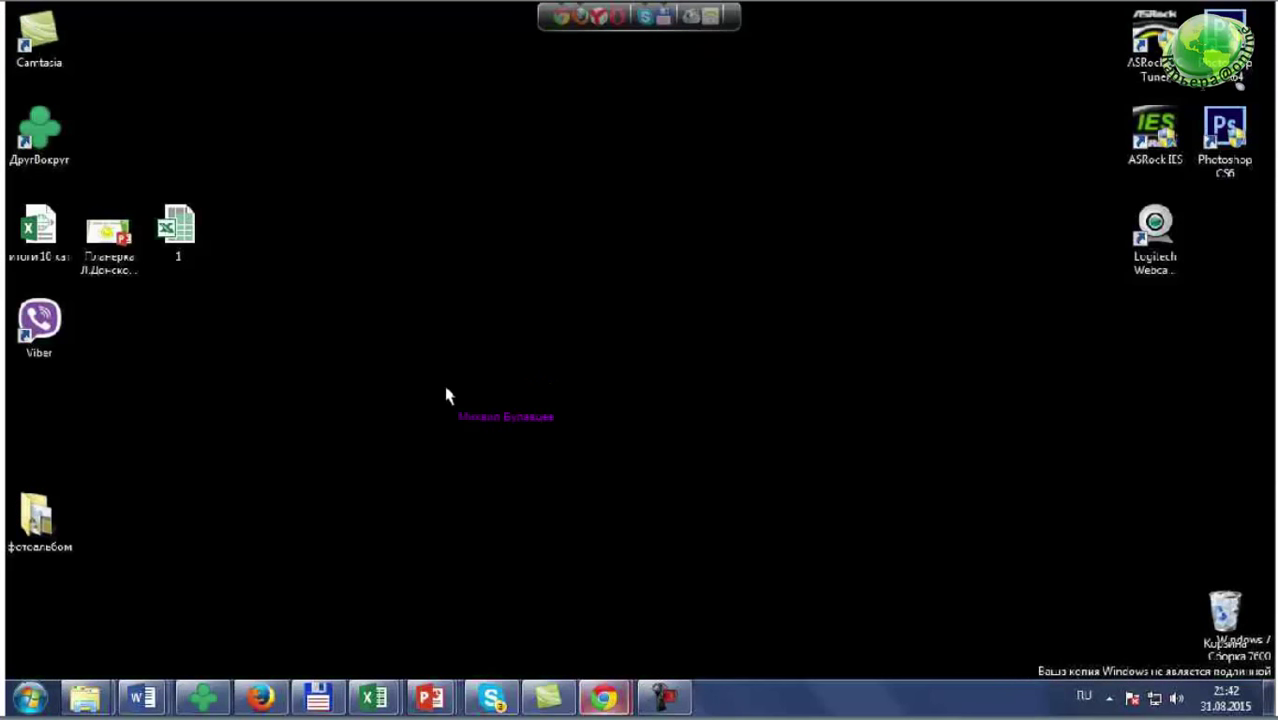
mouse_move(604, 697)
mouse_move(640, 610)
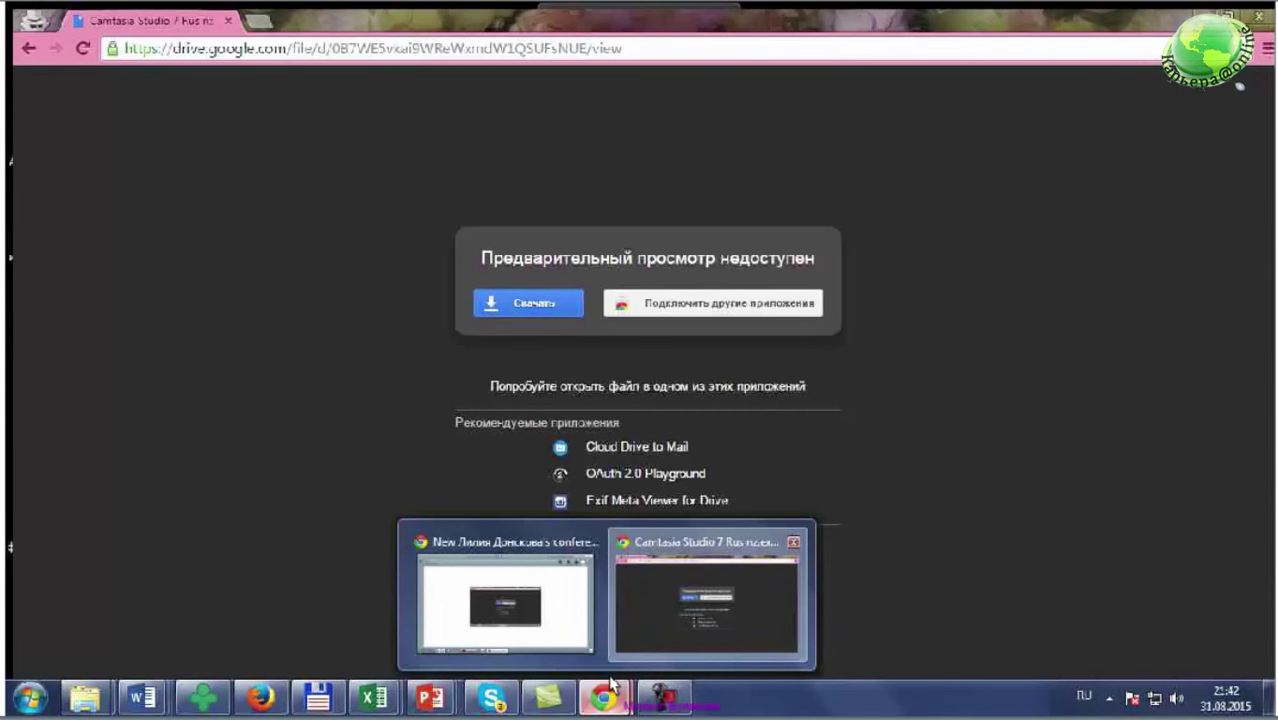
left_click(612, 685)
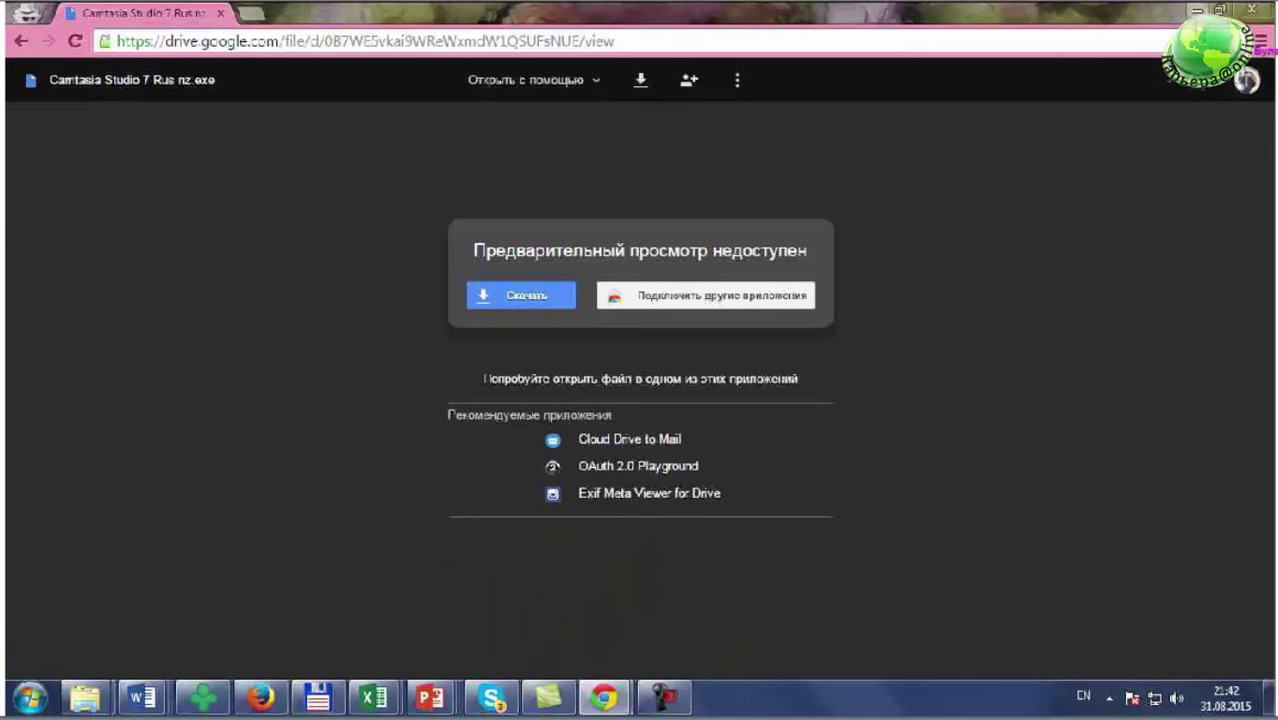
left_click(1197, 9)
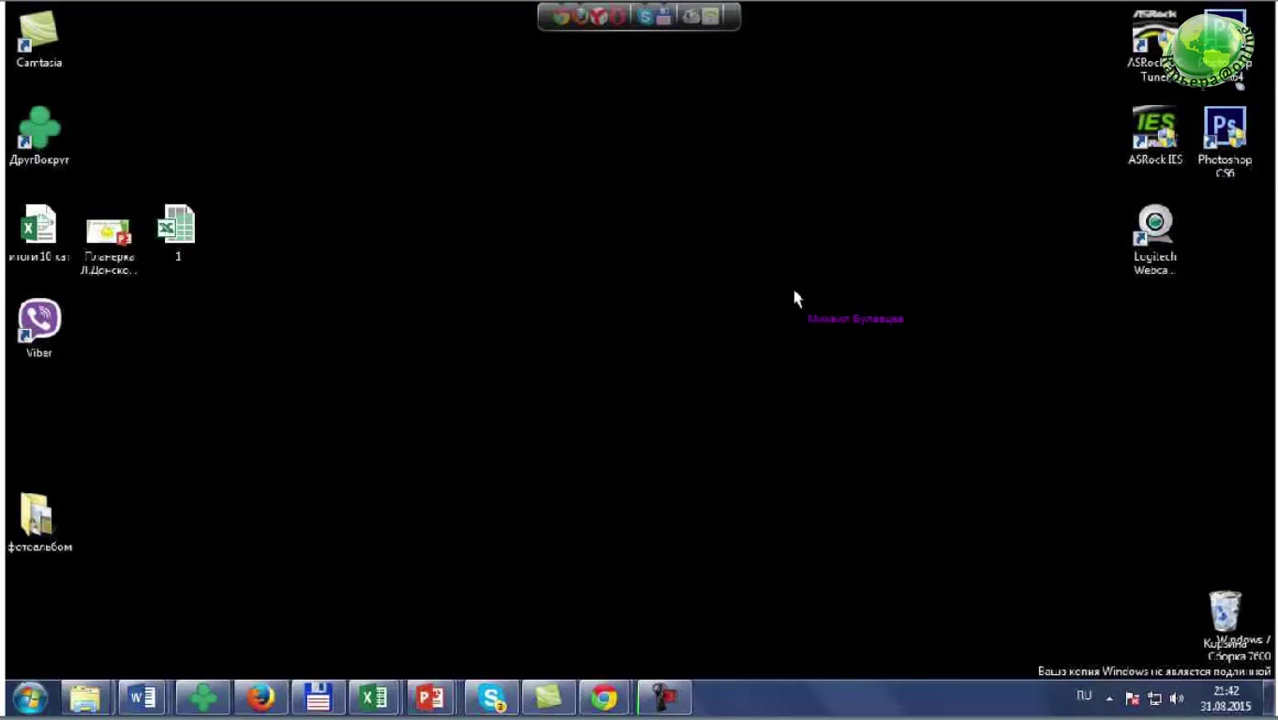
- Stop recording with F10 and pause the 37-second clip in the Preview window
key("F10")
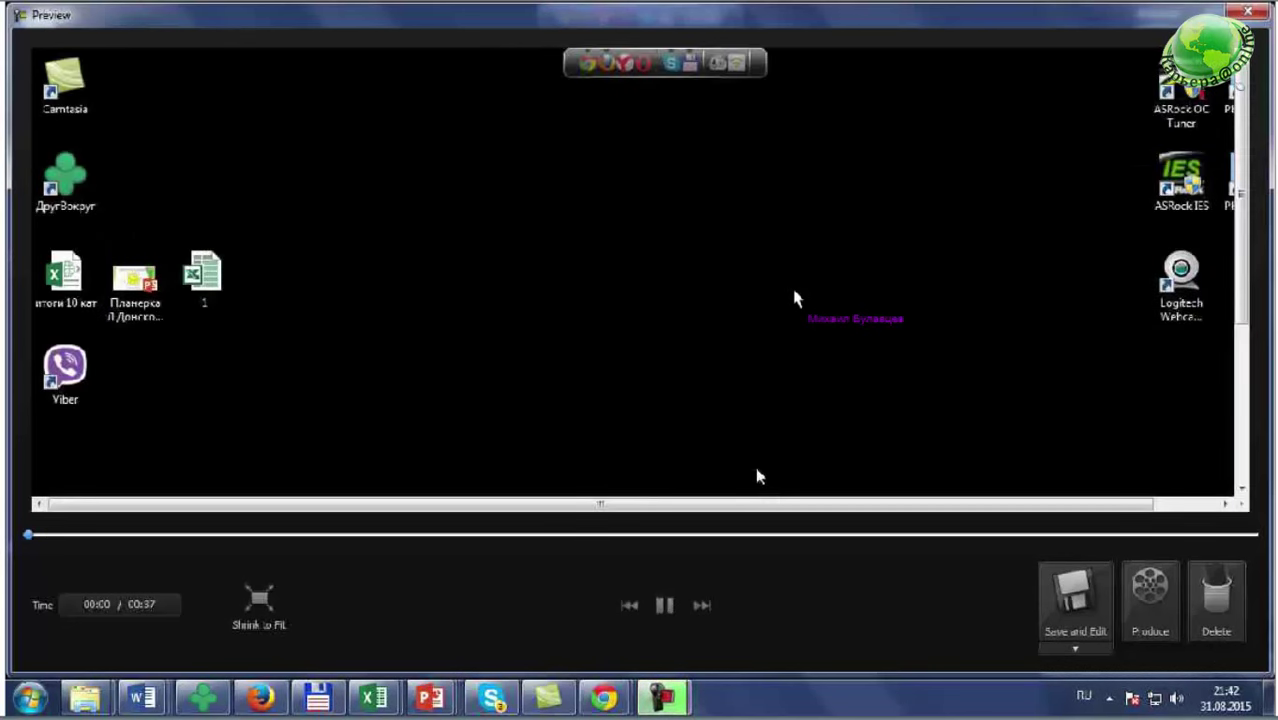
key("space")
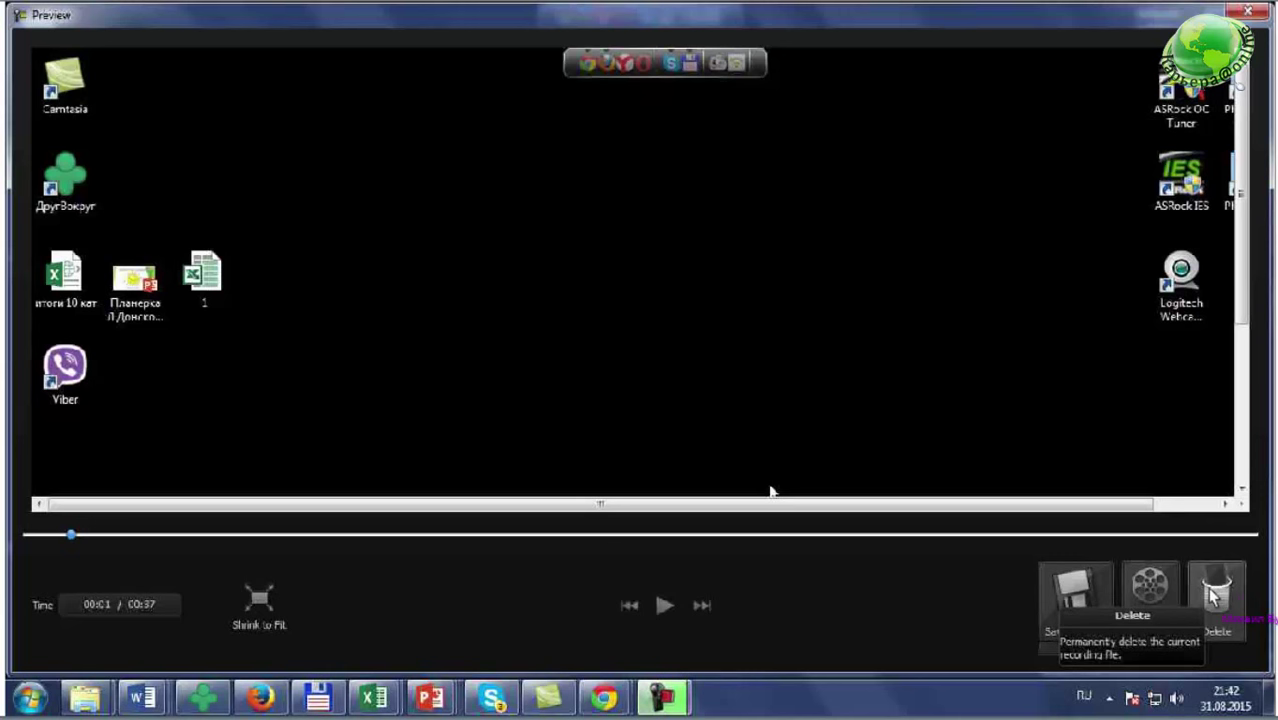
- Save the recording as '31.08.15 Проба камтазии' in Camtasia Recording (.camrec) format
left_click(1073, 592)
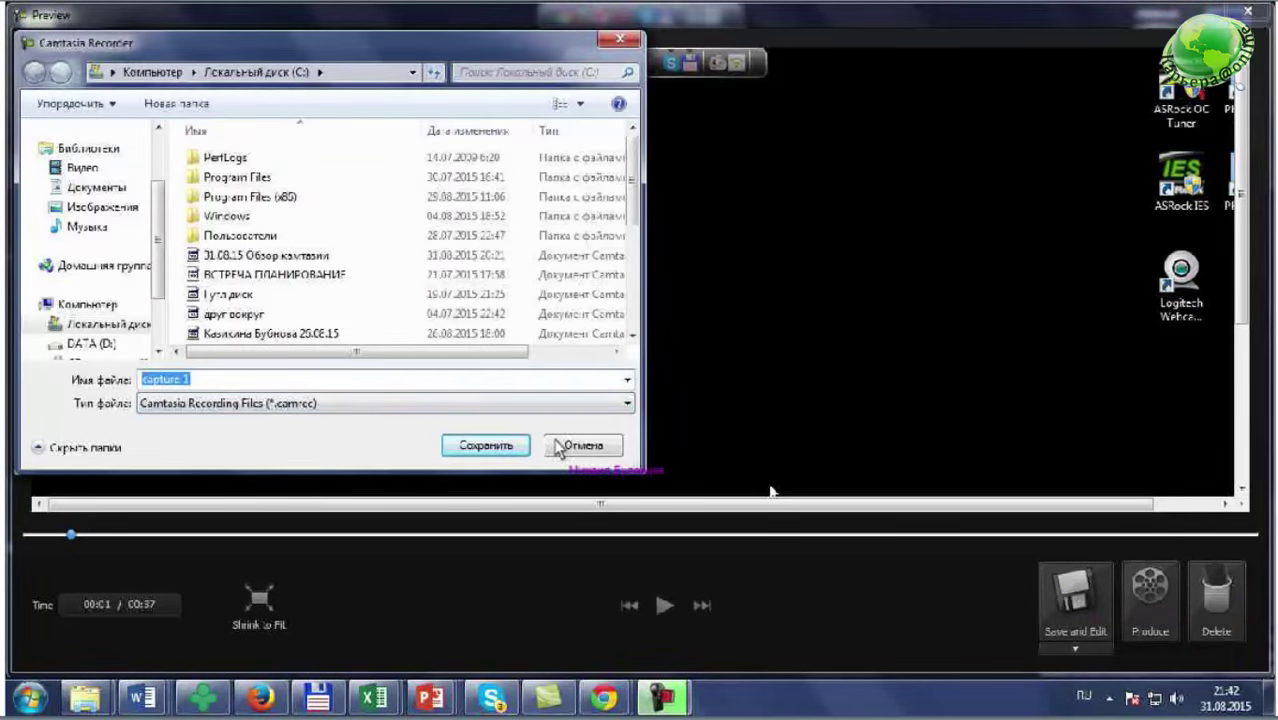
type("3")
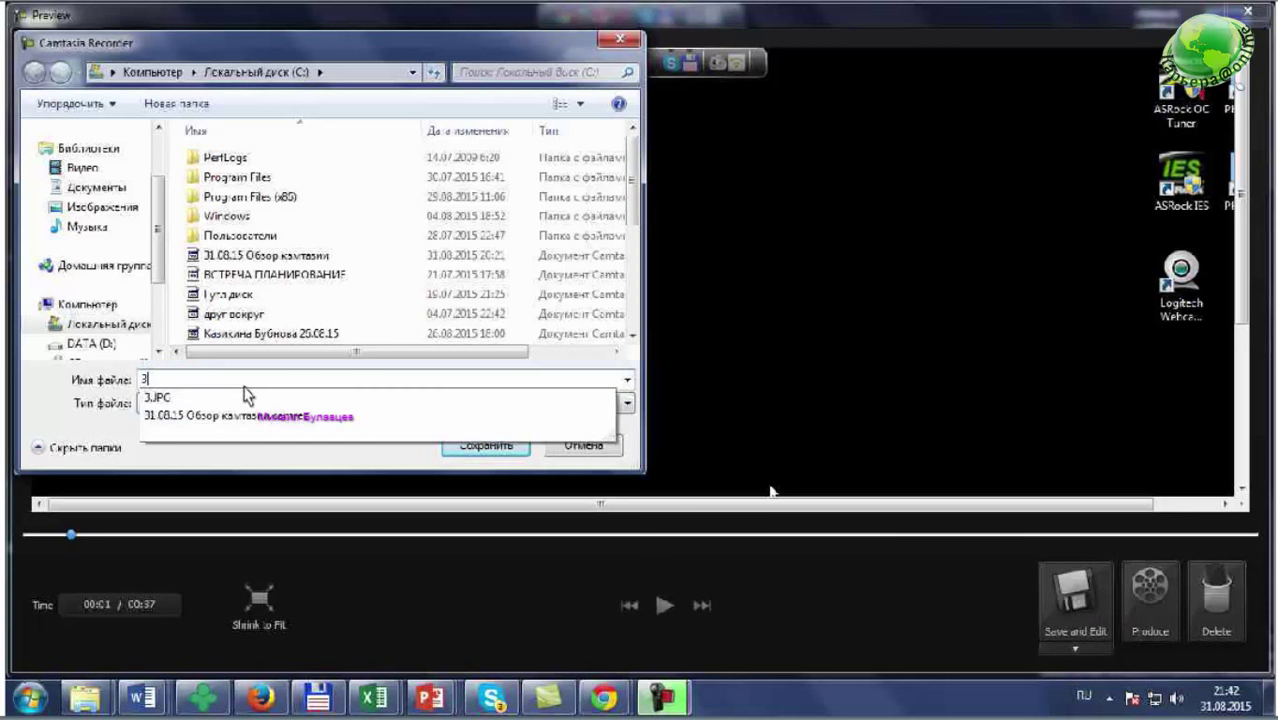
type("1.08.")
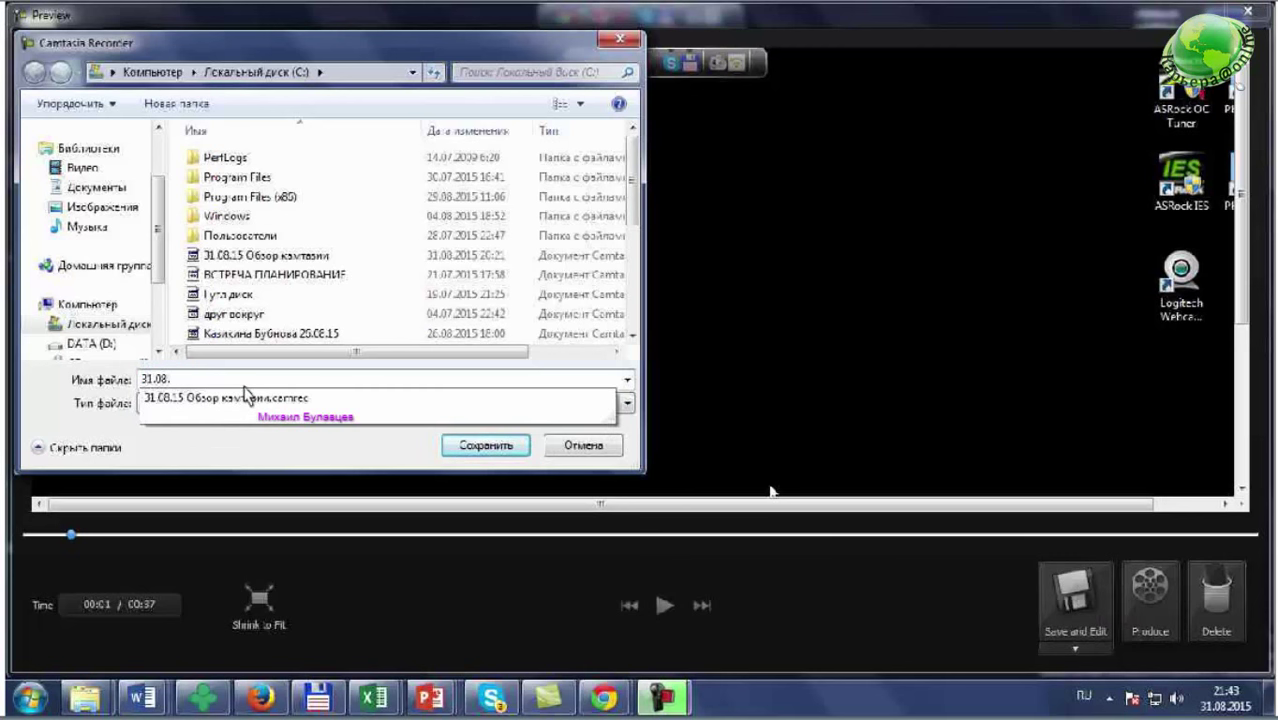
type("15 П")
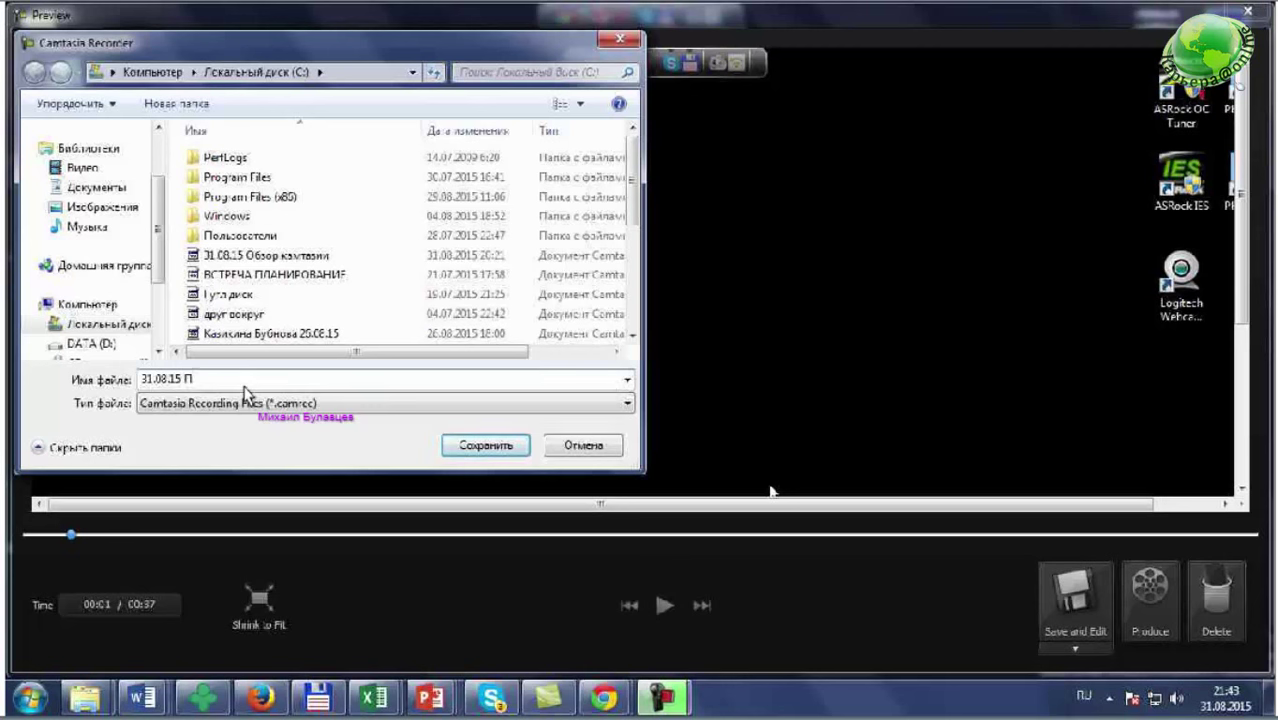
type("роба камтазии")
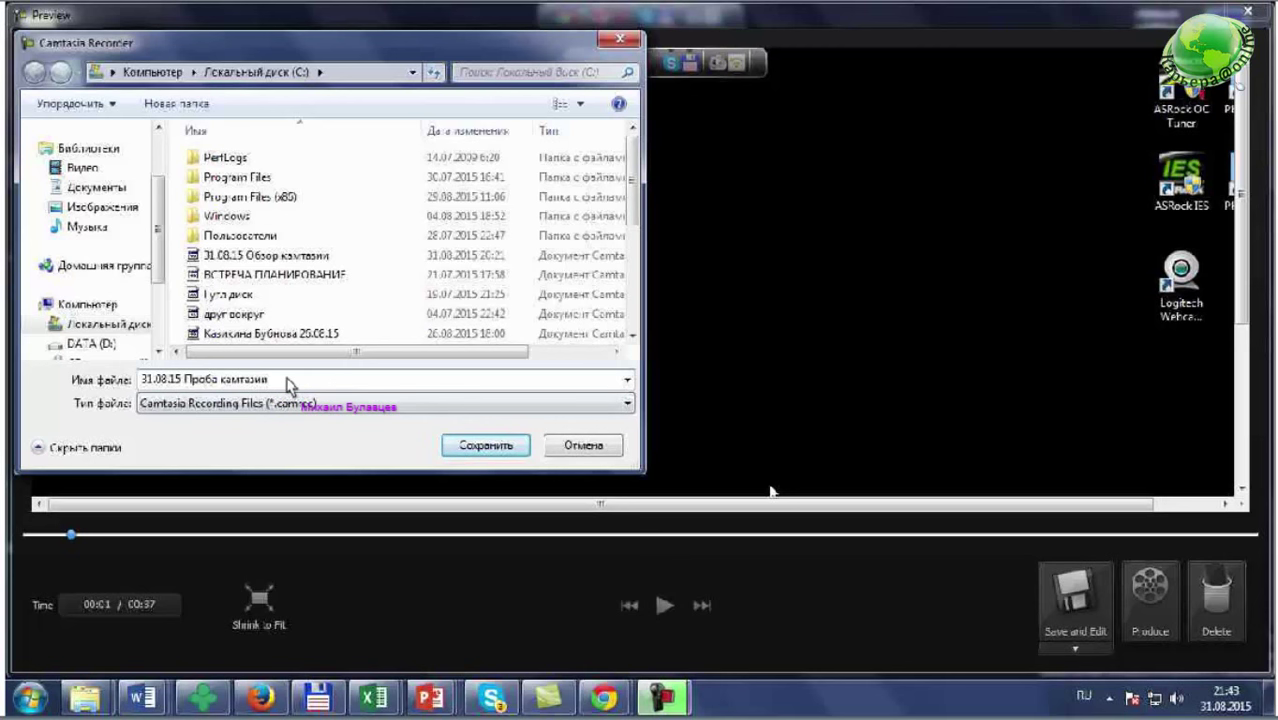
left_click(484, 448)
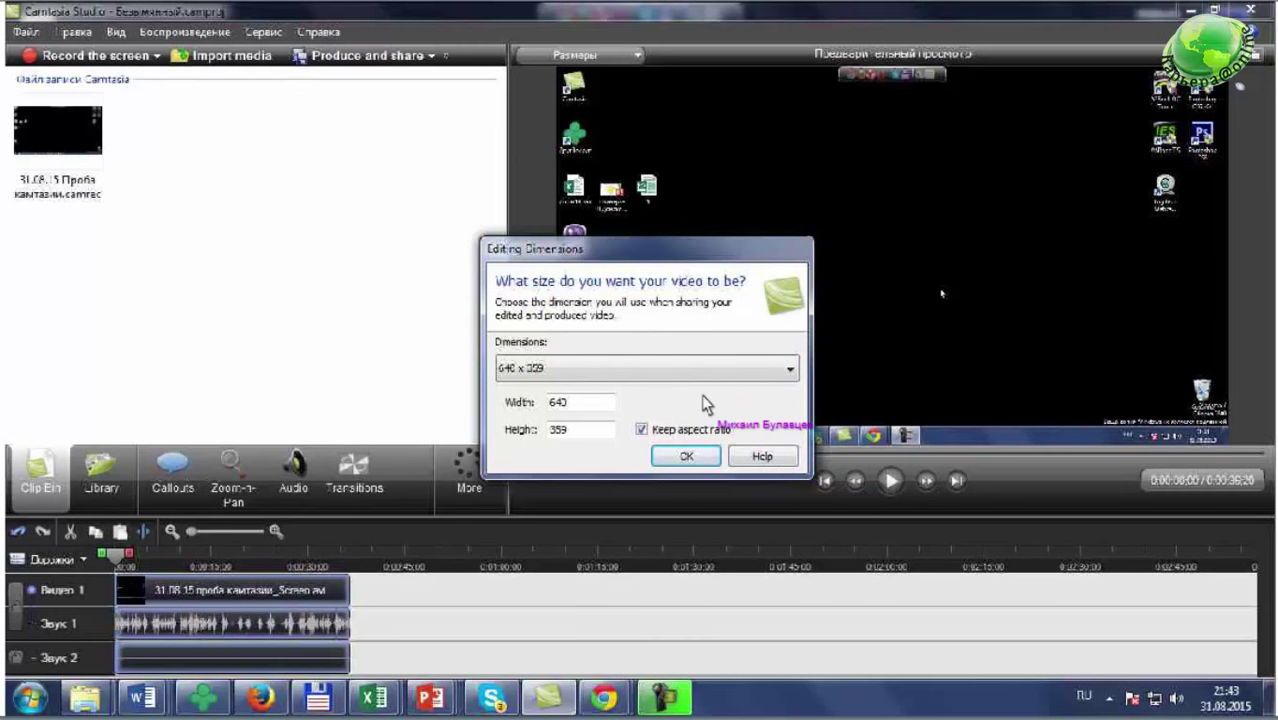
- Pick 1366 x 768 from the Editing Dimensions presets and confirm with OK
key("alt+Down")
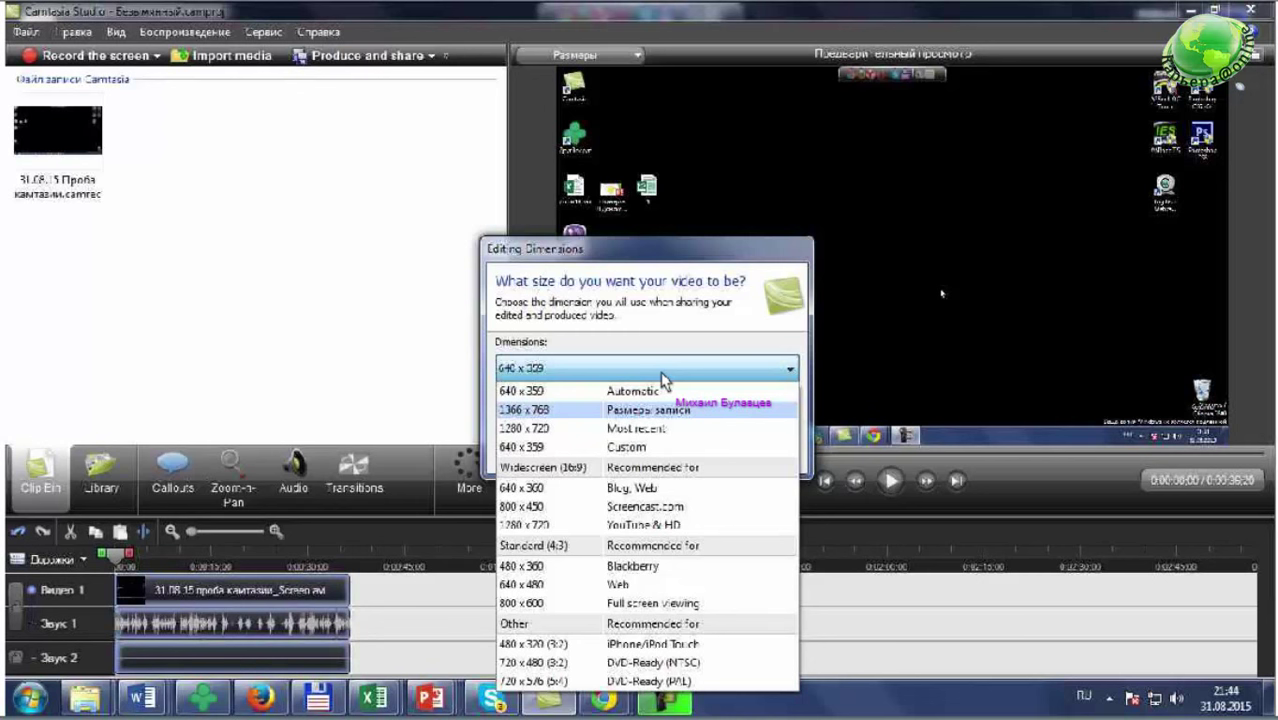
left_click(581, 412)
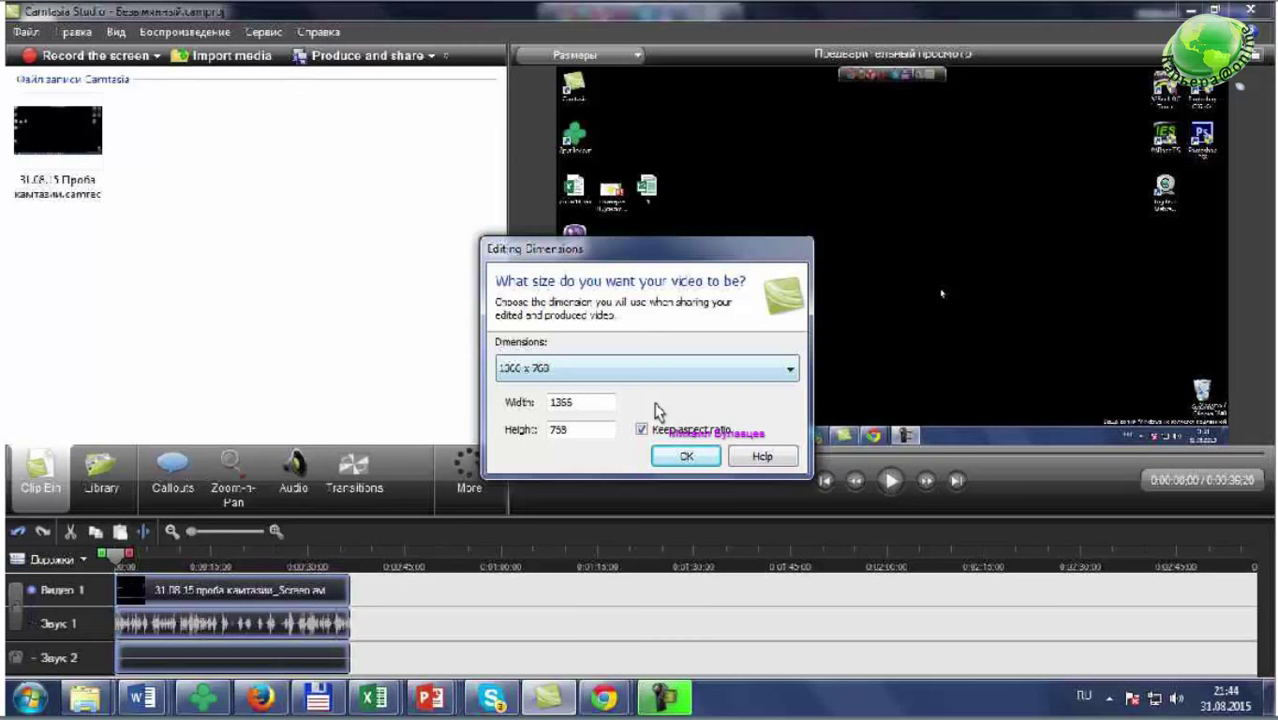
left_click(686, 456)
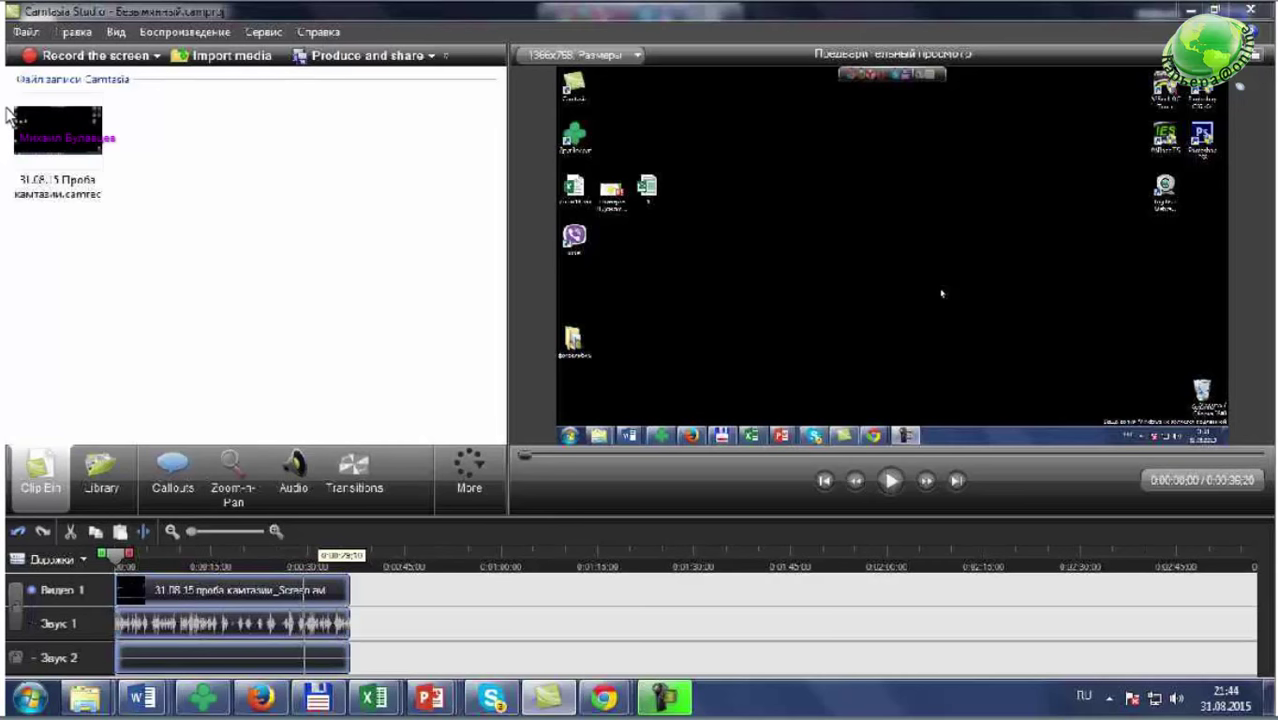
- Drag the recording from the Clip Bin onto Video 1 after the first clip, then zoom the timeline in
mouse_move(8, 115)
left_mouse_down()
mouse_move(262, 520)
mouse_move(256, 580)
left_mouse_up()
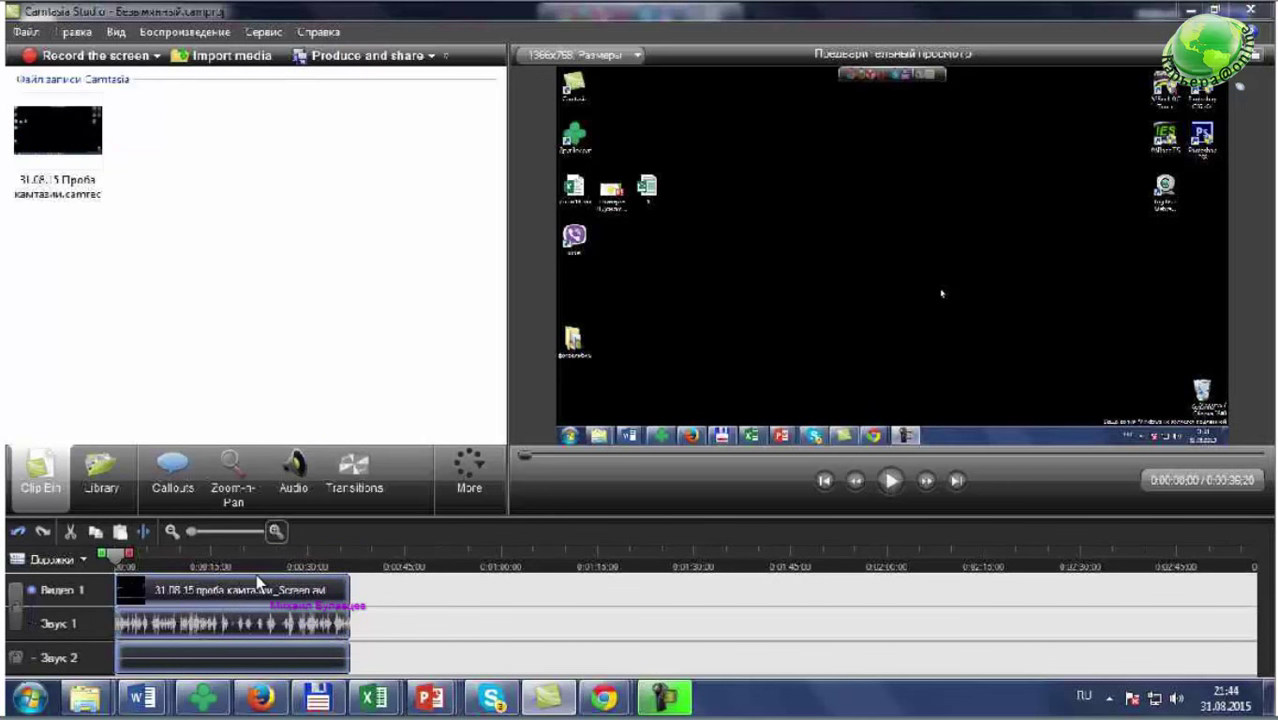
mouse_move(256, 576)
left_mouse_down()
mouse_move(272, 549)
mouse_move(292, 552)
mouse_move(210, 553)
mouse_move(286, 544)
left_mouse_up()
left_click(277, 532)
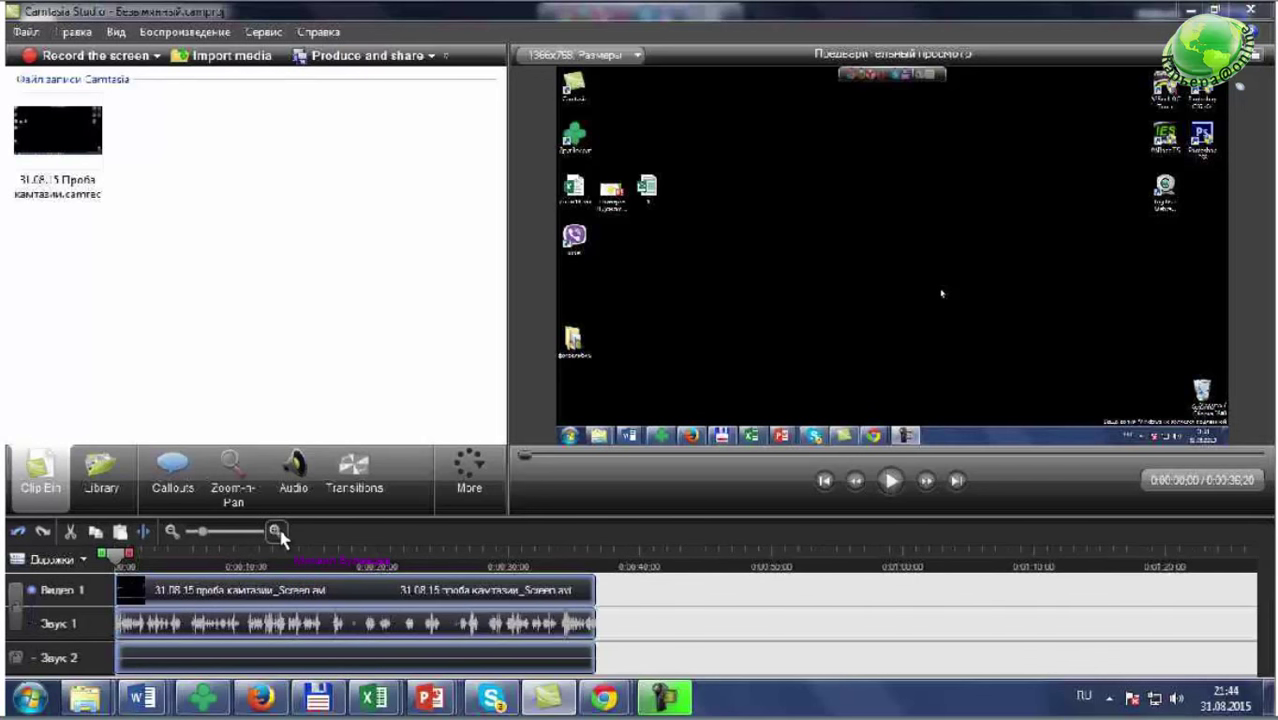
left_click(277, 532)
left_click(277, 532)
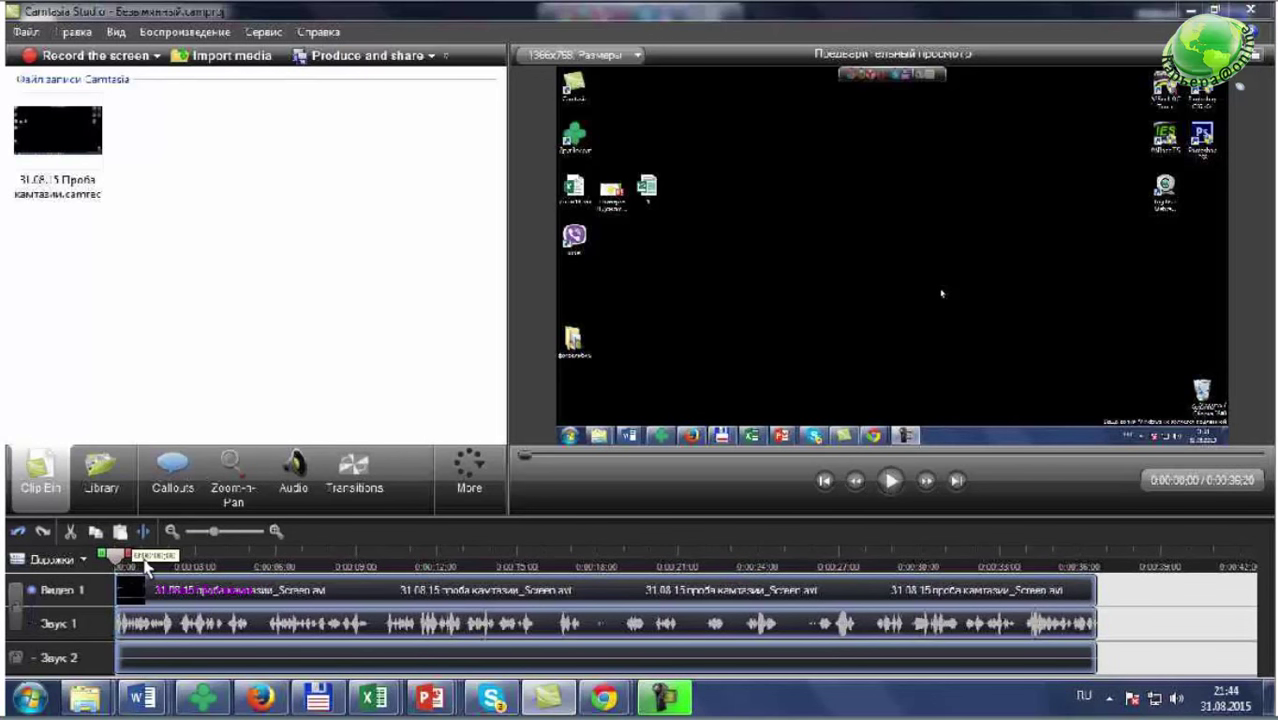
- Select the timeline from 0:00:00 to about 0:00:18 and cut it, leaving a 0:00:16;23 project
left_click(175, 558)
left_click(193, 562)
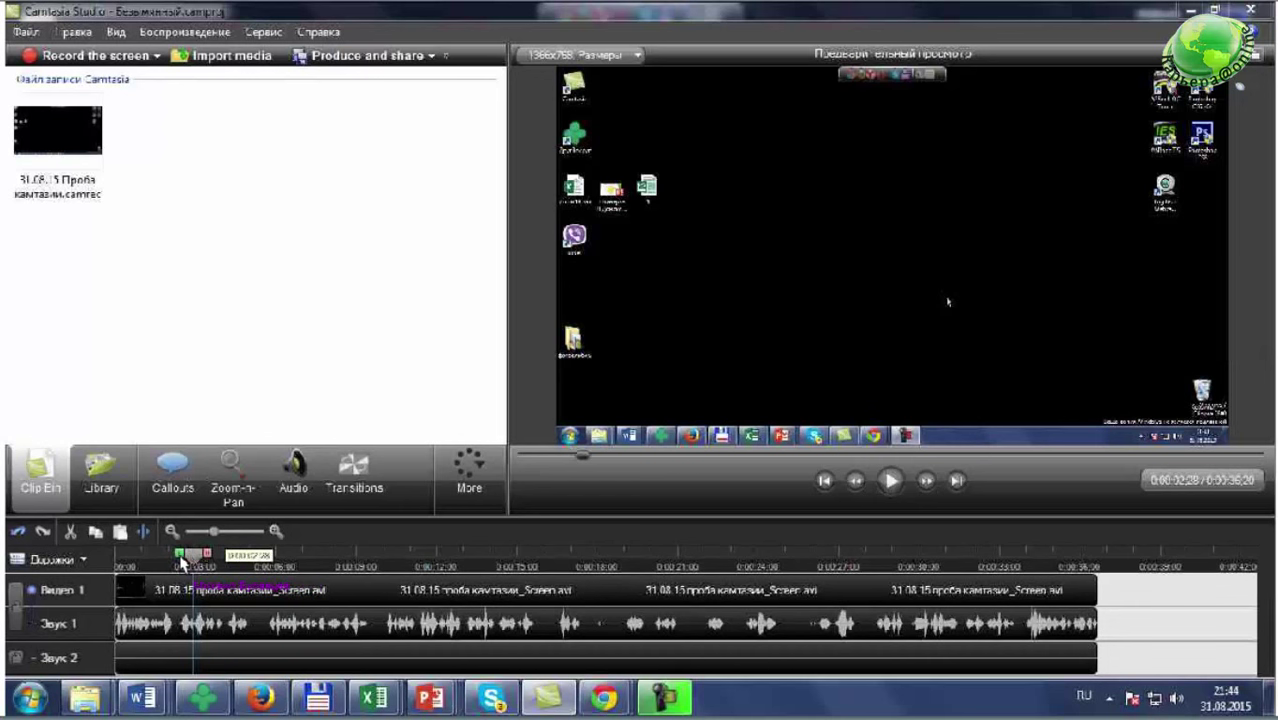
left_click_drag(183, 563, 390, 565)
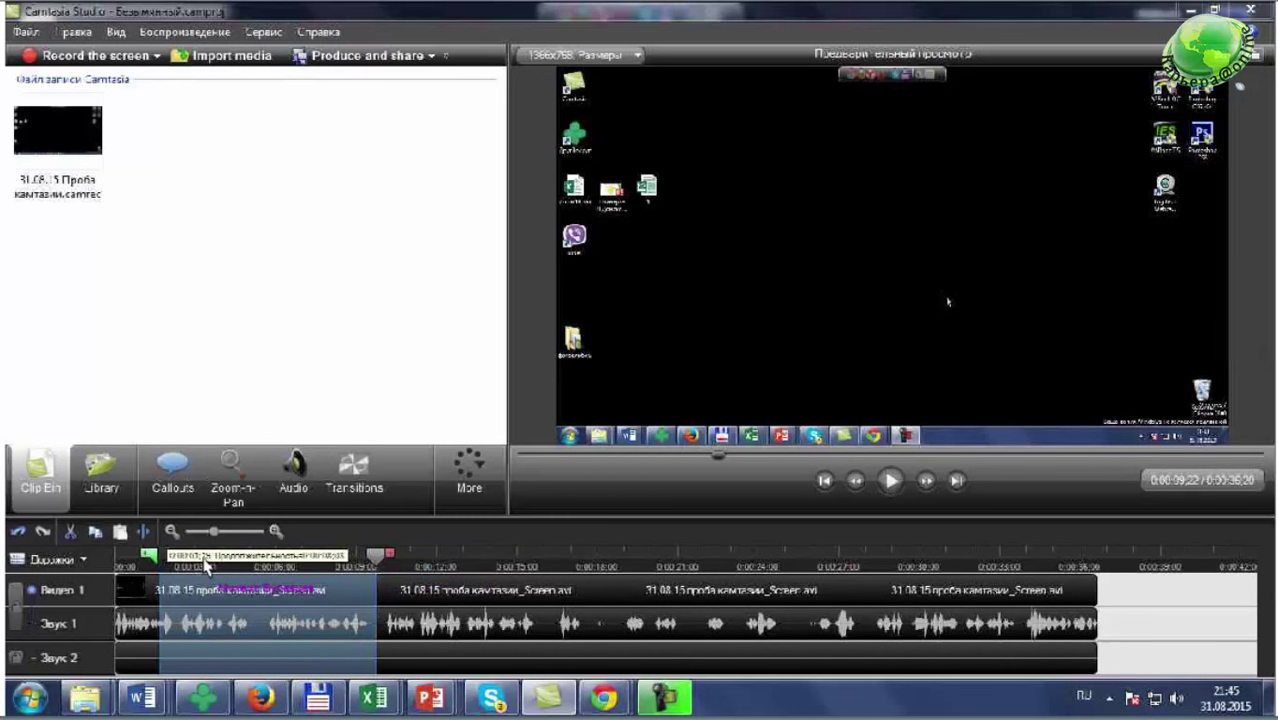
mouse_move(148, 555)
left_mouse_down()
mouse_move(113, 556)
mouse_move(121, 566)
left_mouse_up()
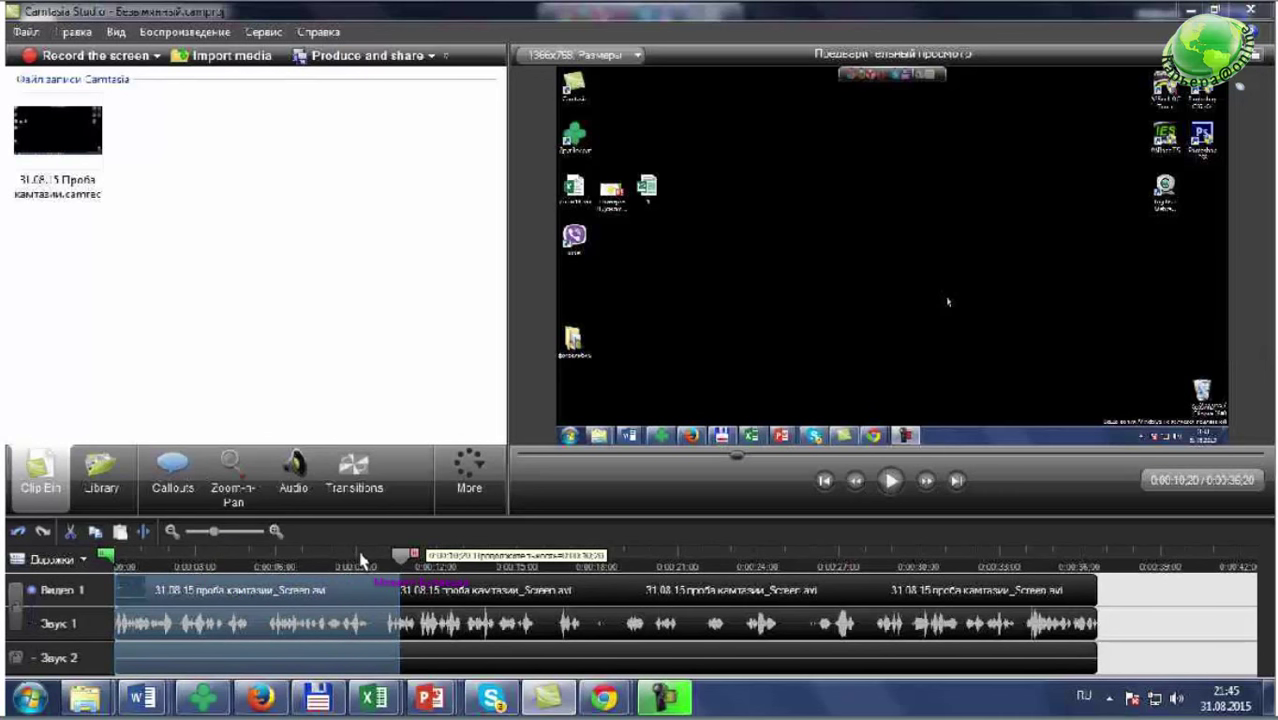
left_click_drag(363, 560, 659, 553)
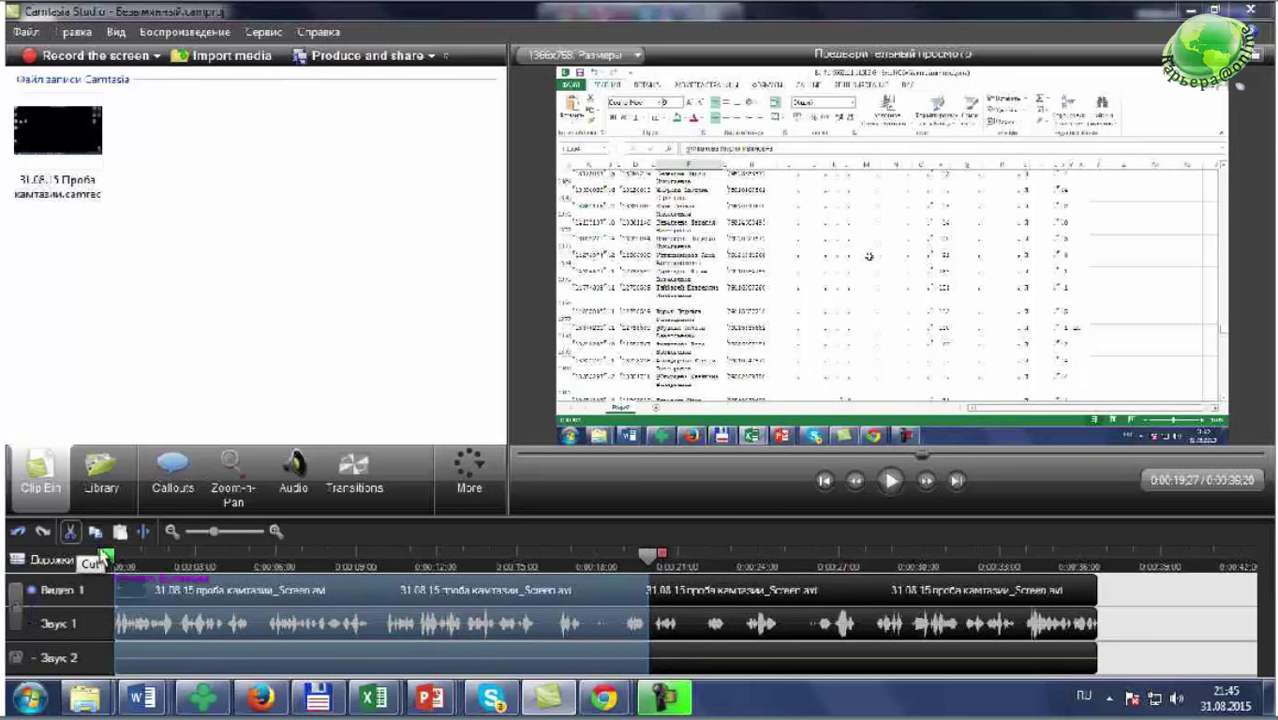
left_click(68, 536)
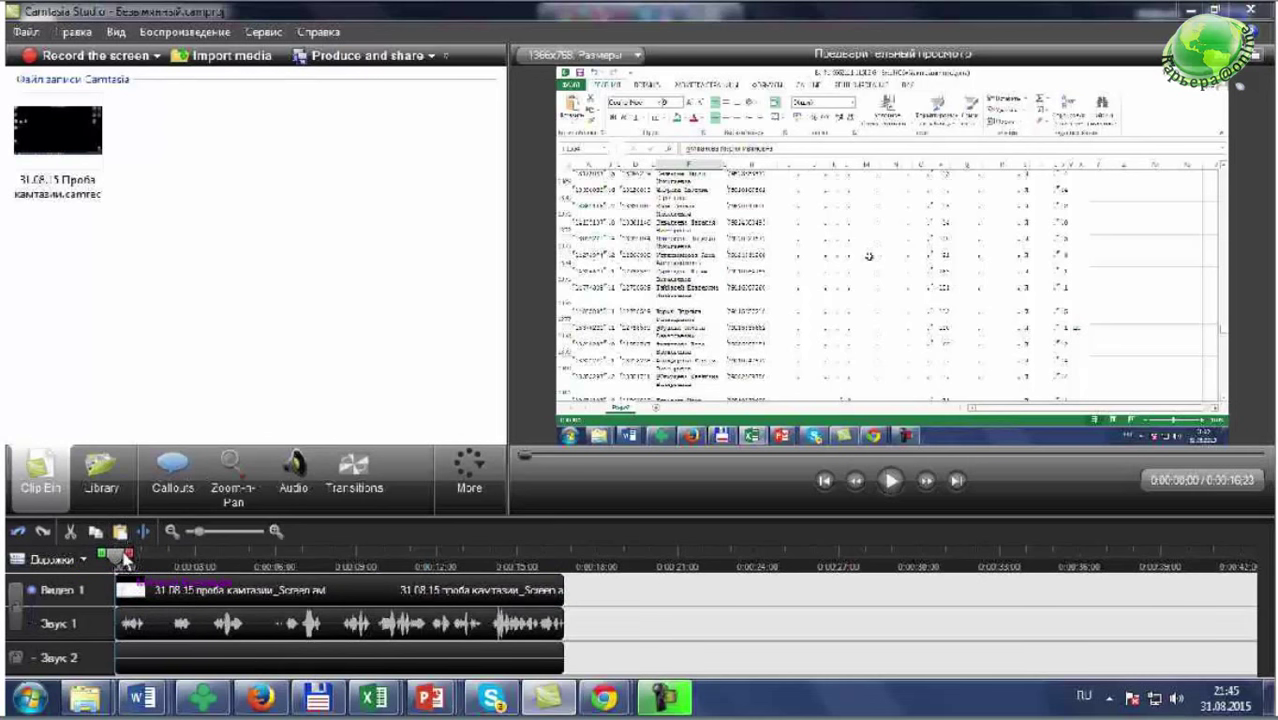
key("alt")
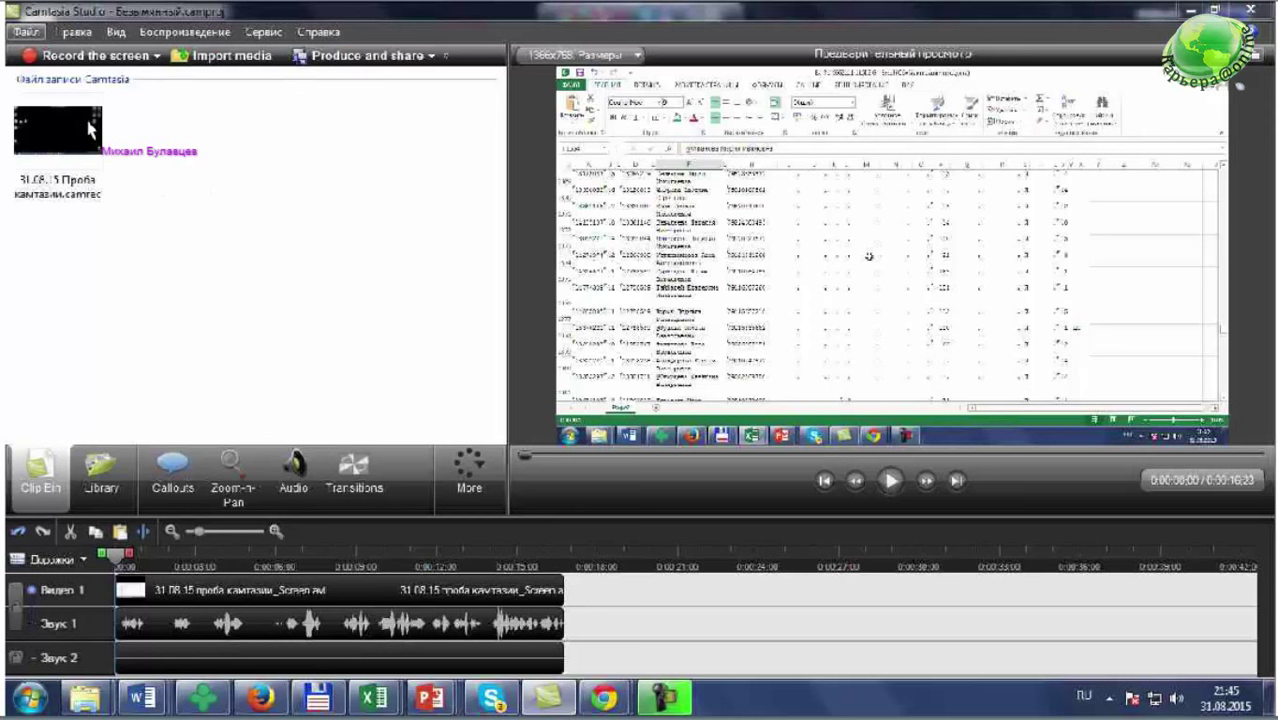
- Start Создать и опубликовать with Пользовательские настройки проекта and advance to the file format page
left_click(25, 32)
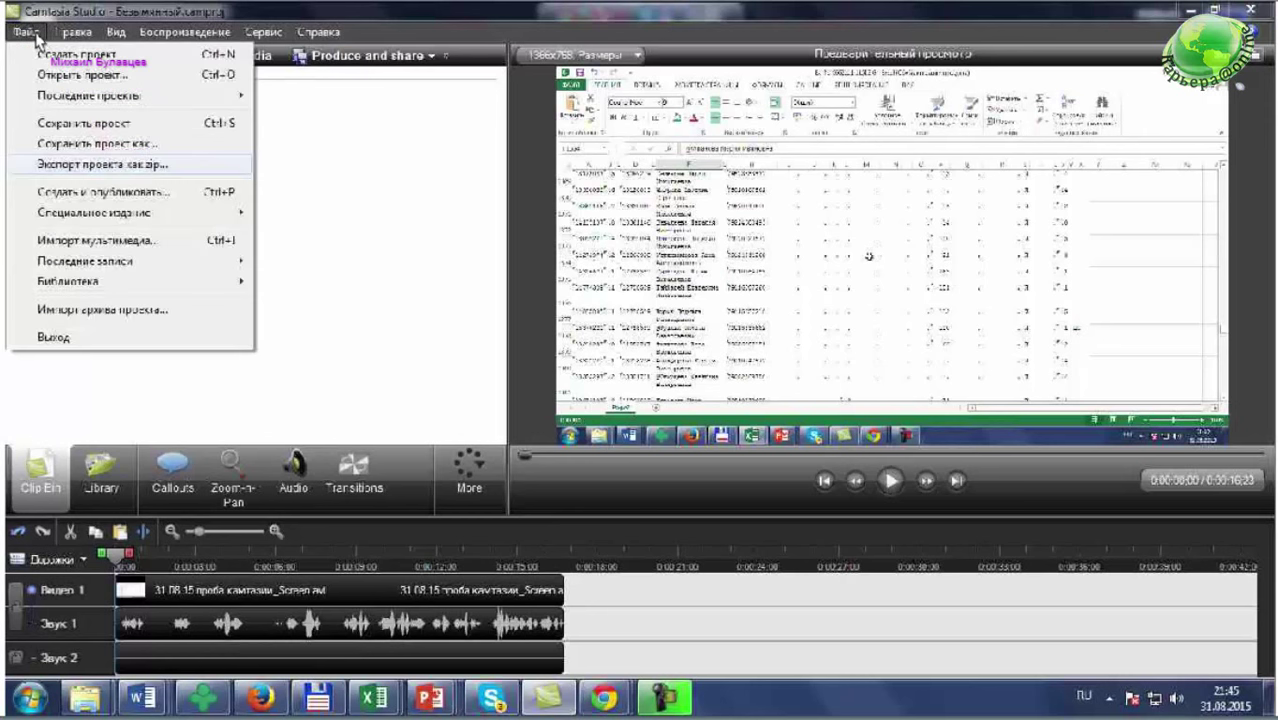
left_click(47, 193)
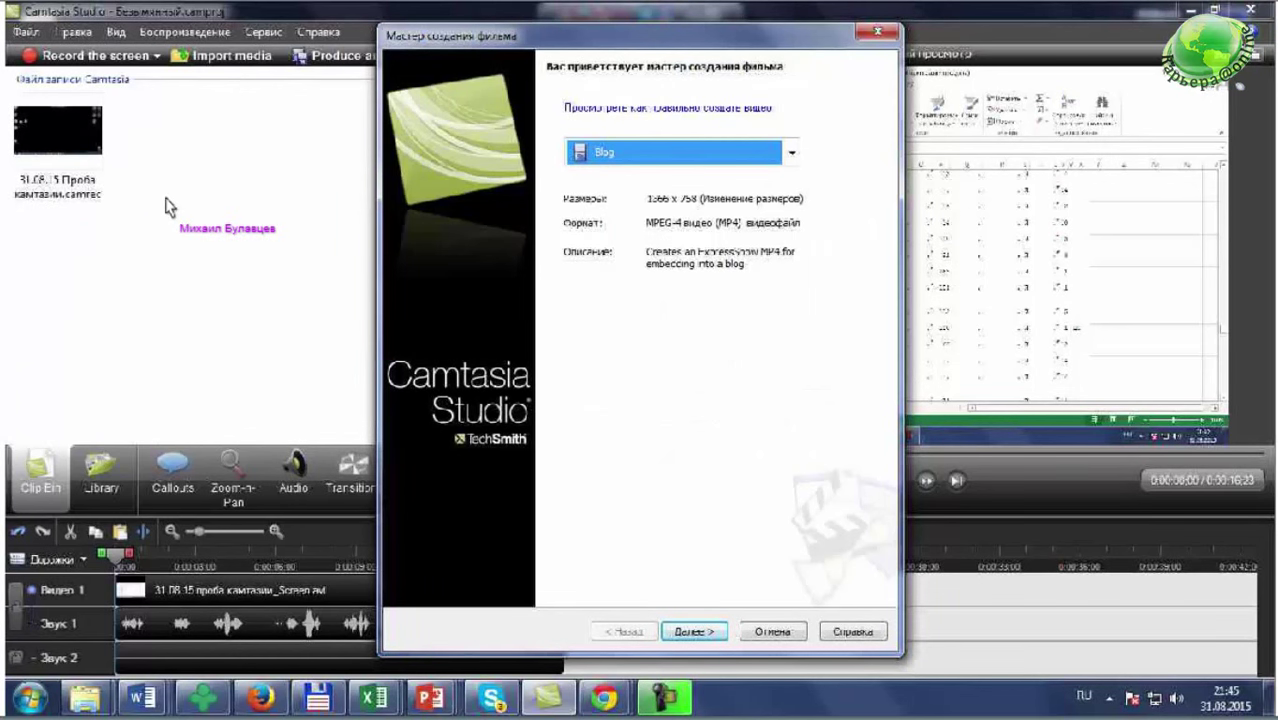
left_click(575, 152)
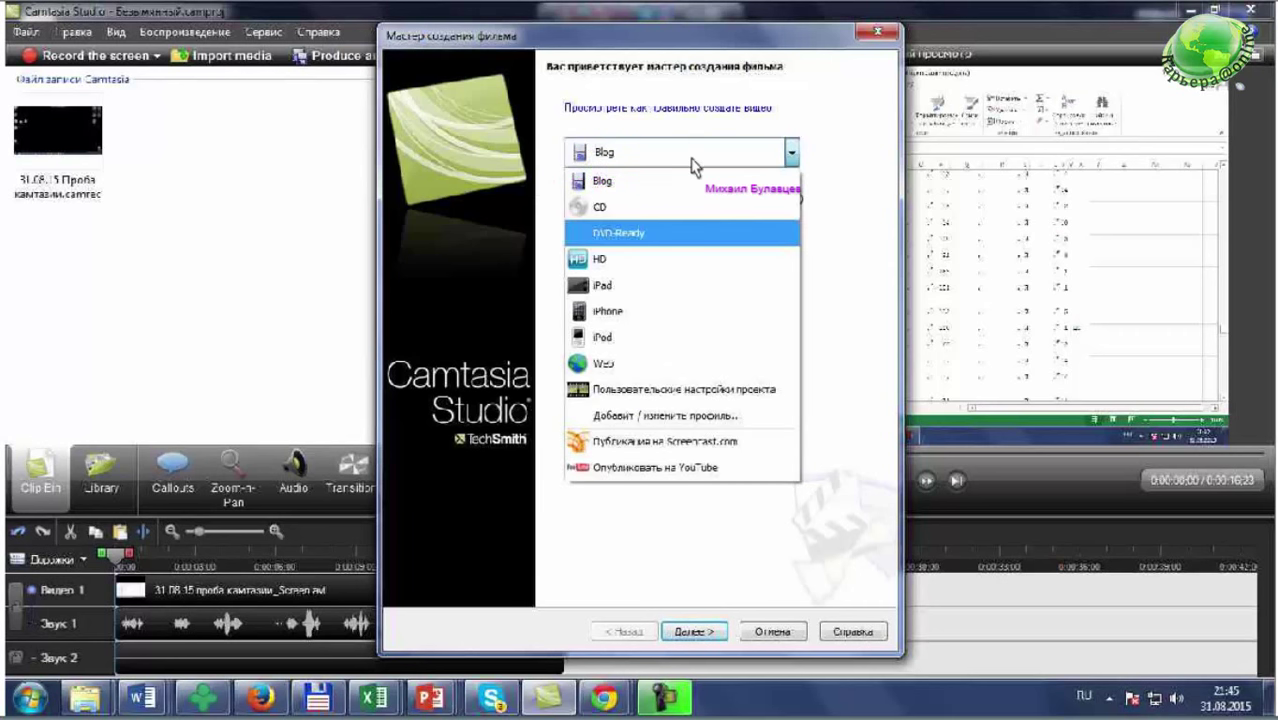
left_click(662, 390)
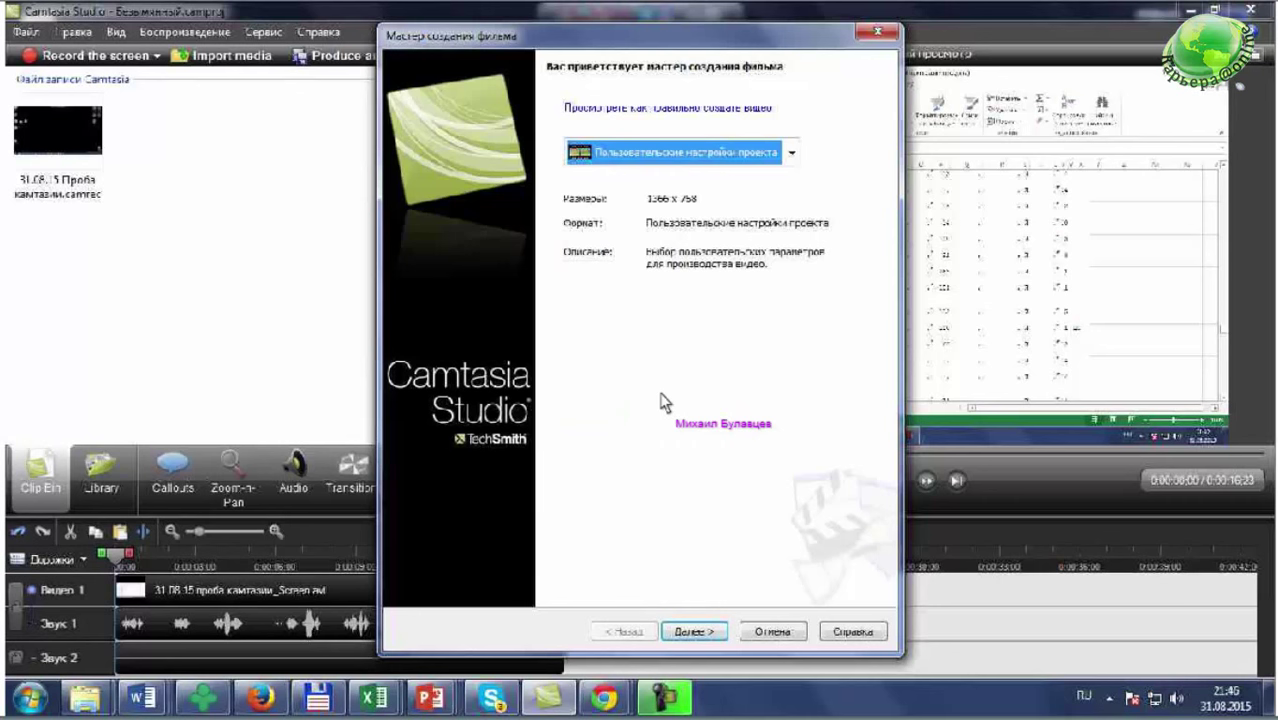
key("Return")
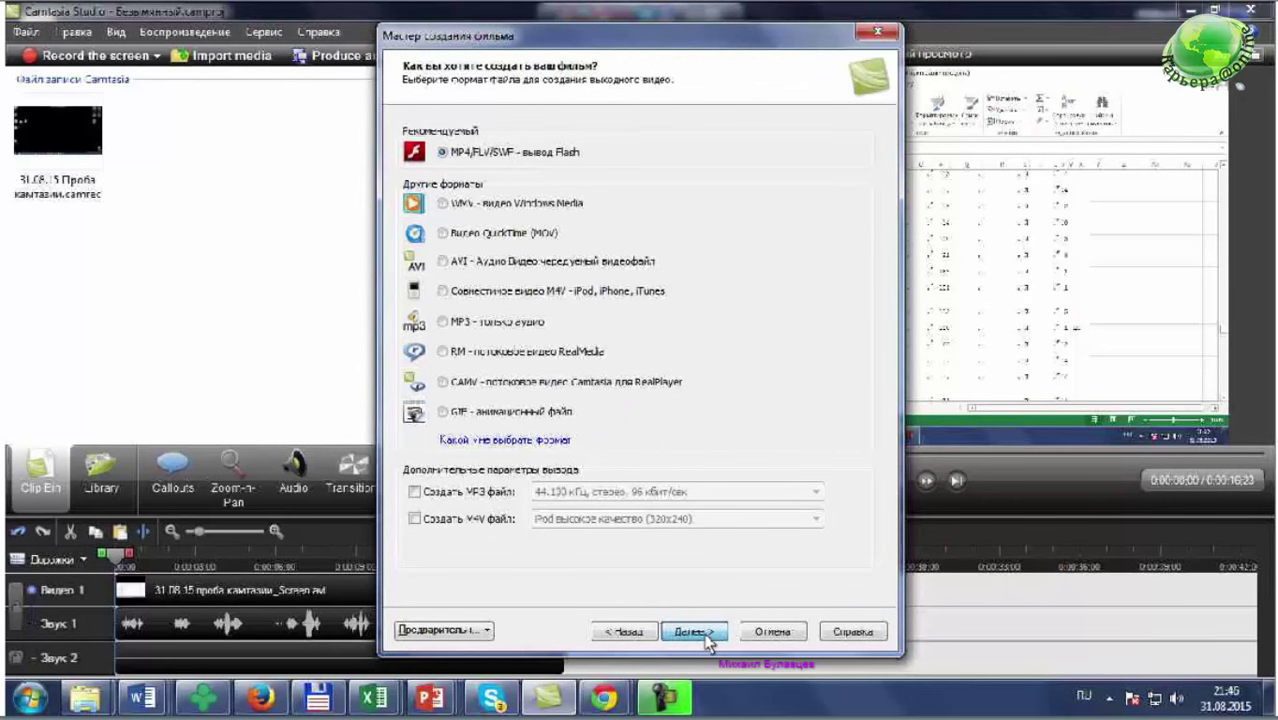
- Keep MP4 output and player settings, untick Добавить водяной знак, and continue to file naming
left_click(693, 632)
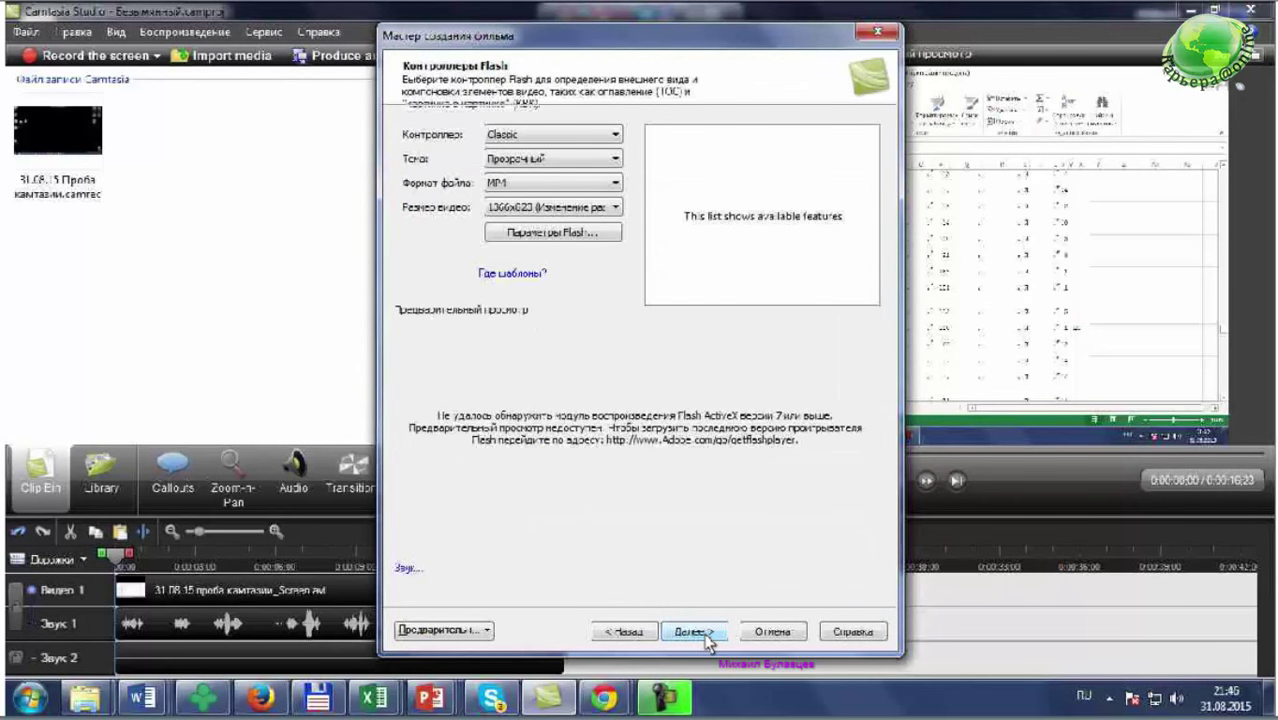
left_click(693, 632)
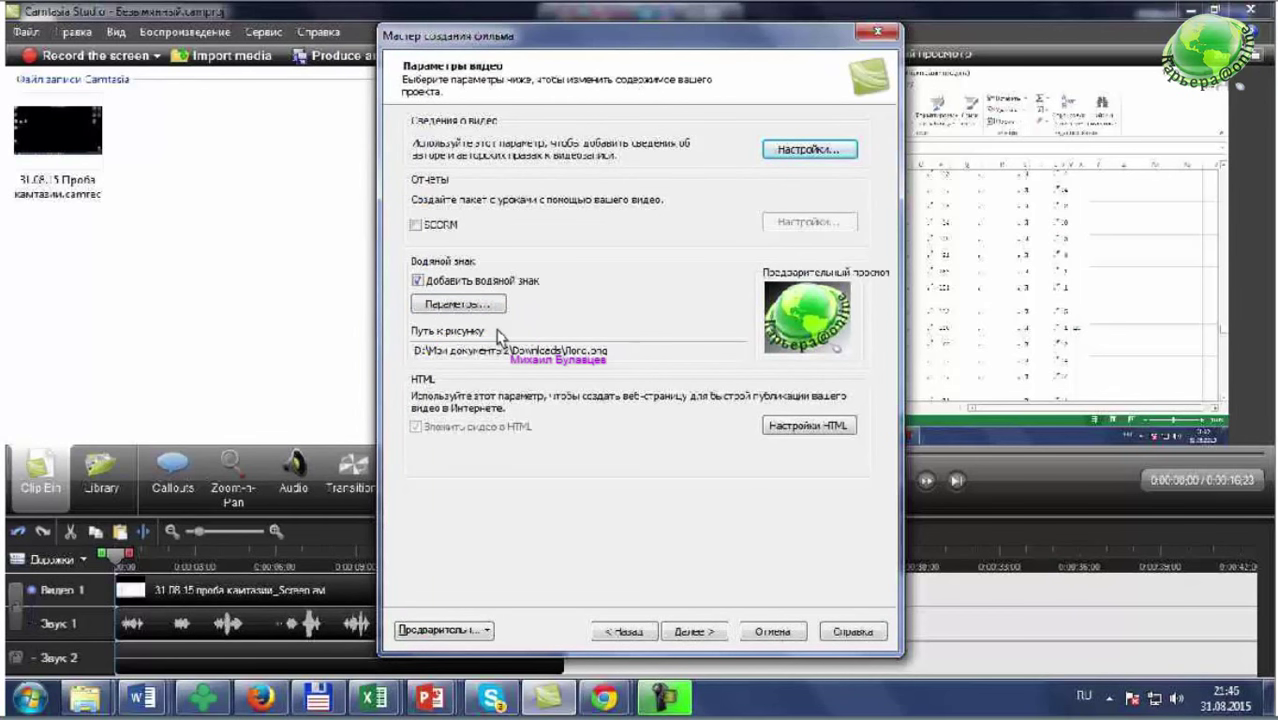
left_click(417, 281)
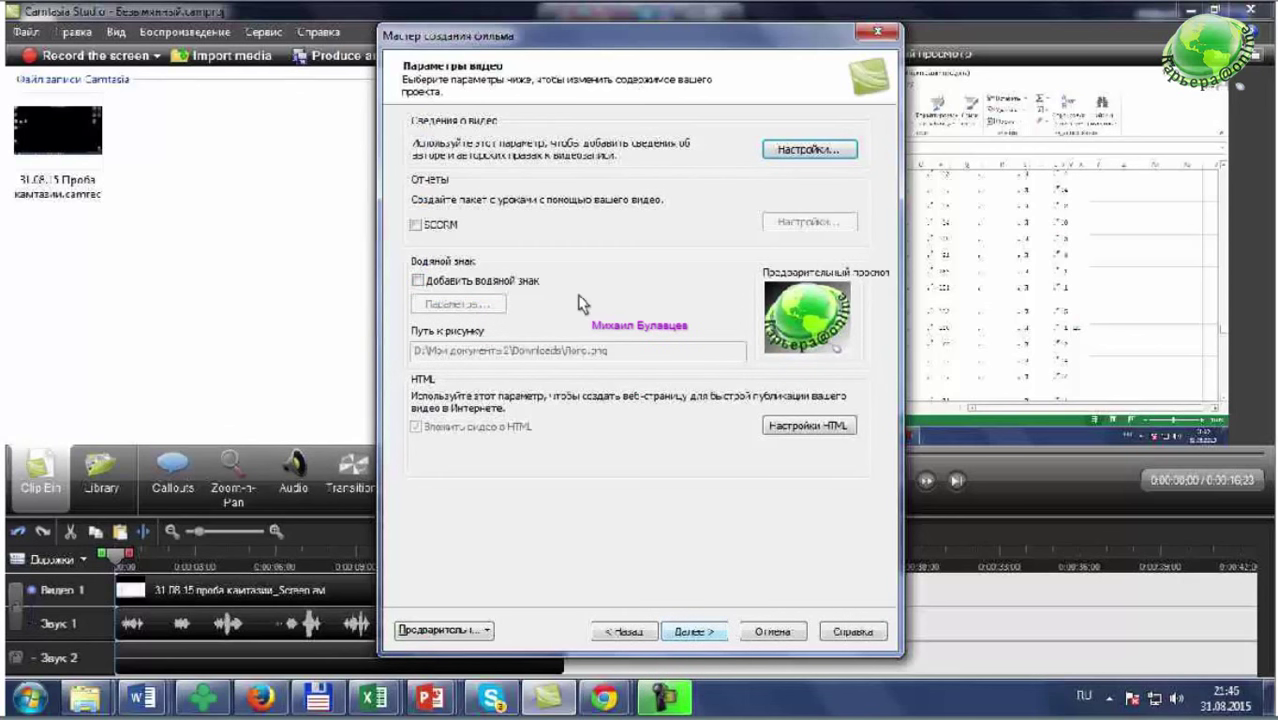
key("Return")
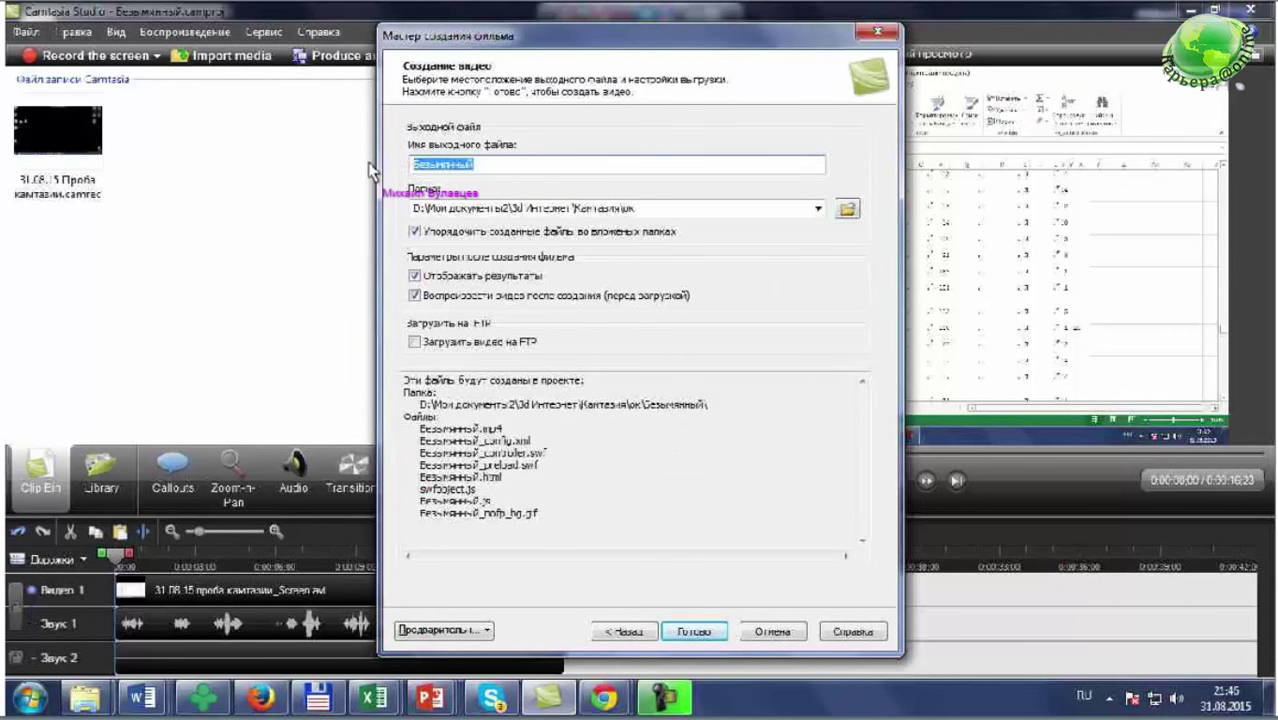
- Name the output file '31.08.15 Проба камтазии'
type("31.08.15")
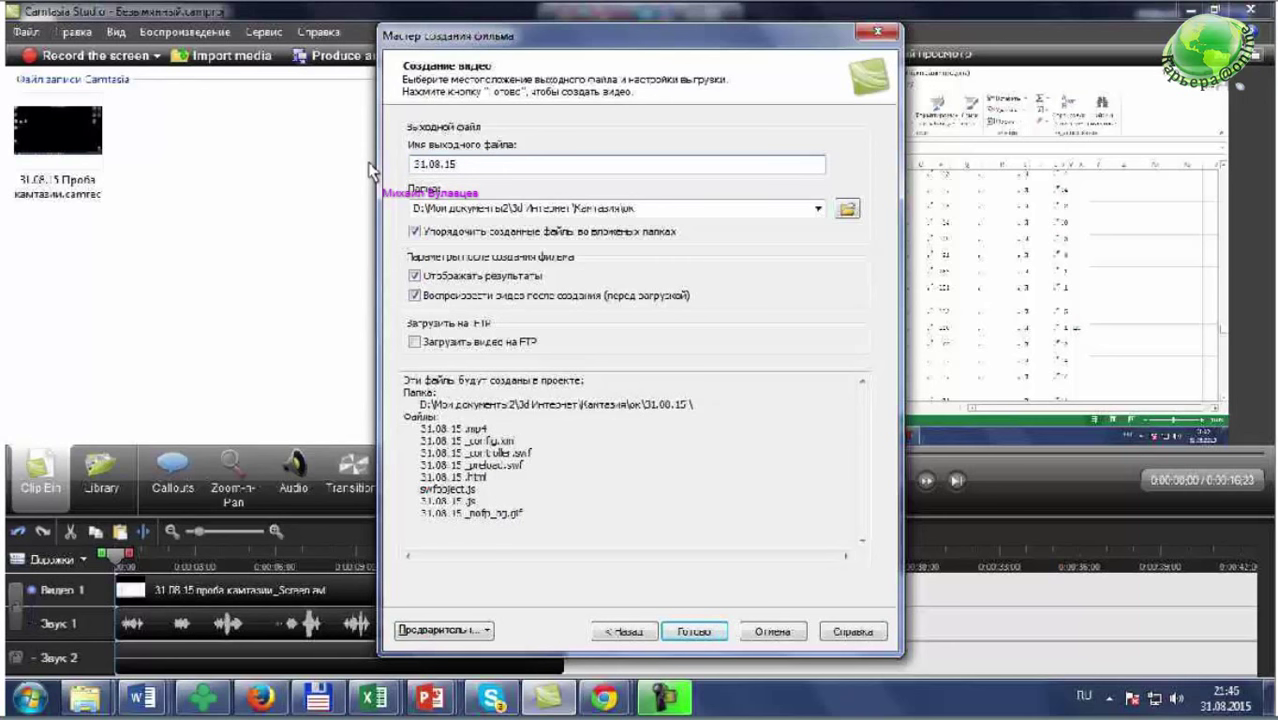
type(" Проба камтазии")
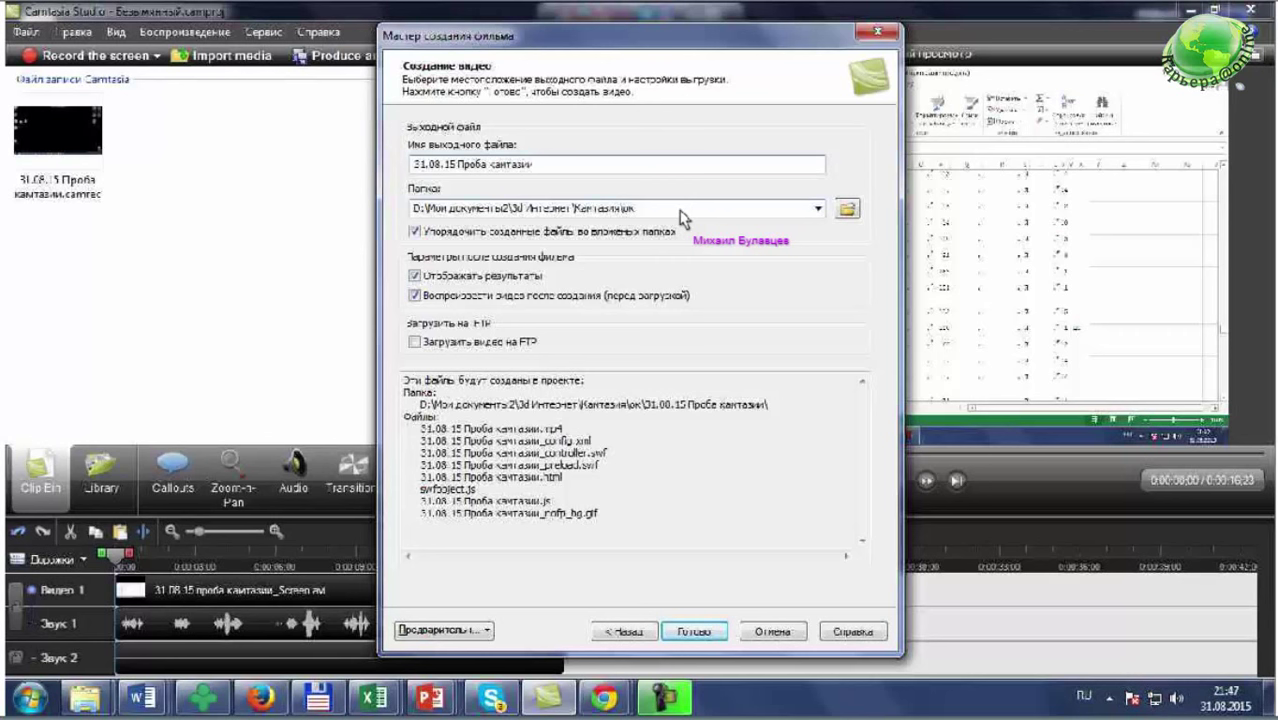
double_click(530, 174)
left_click(551, 173)
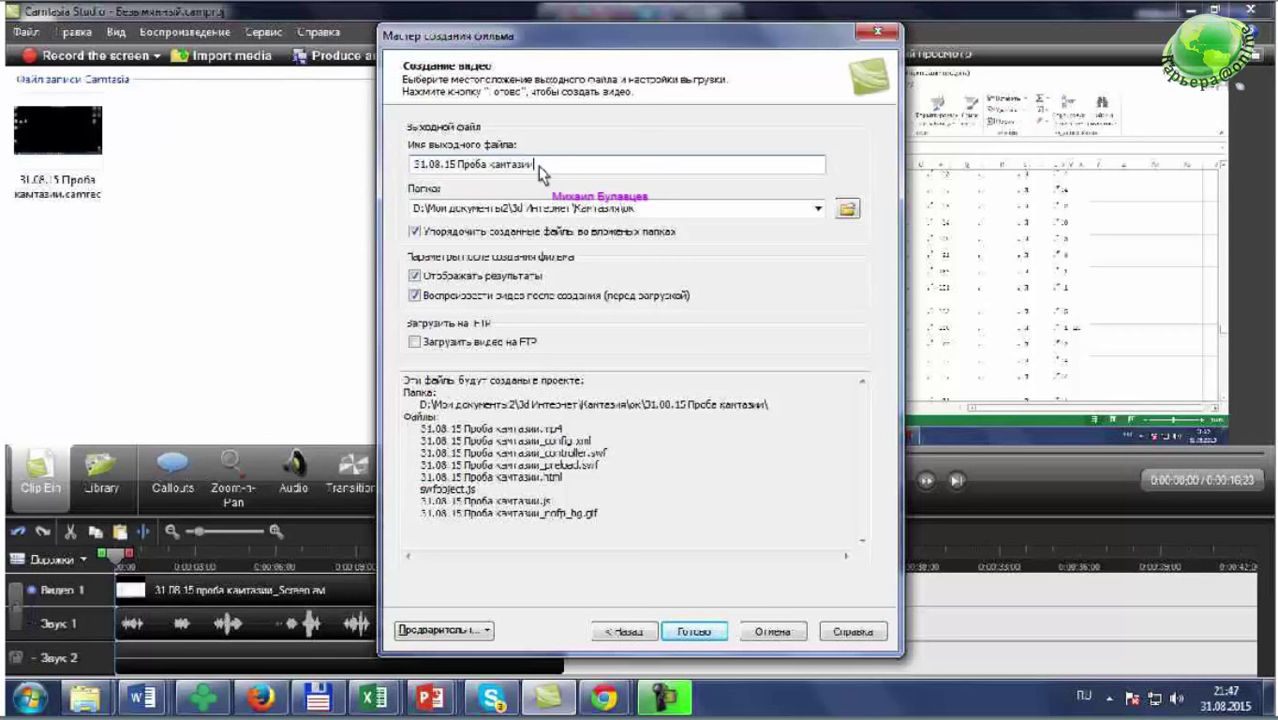
double_click(539, 166)
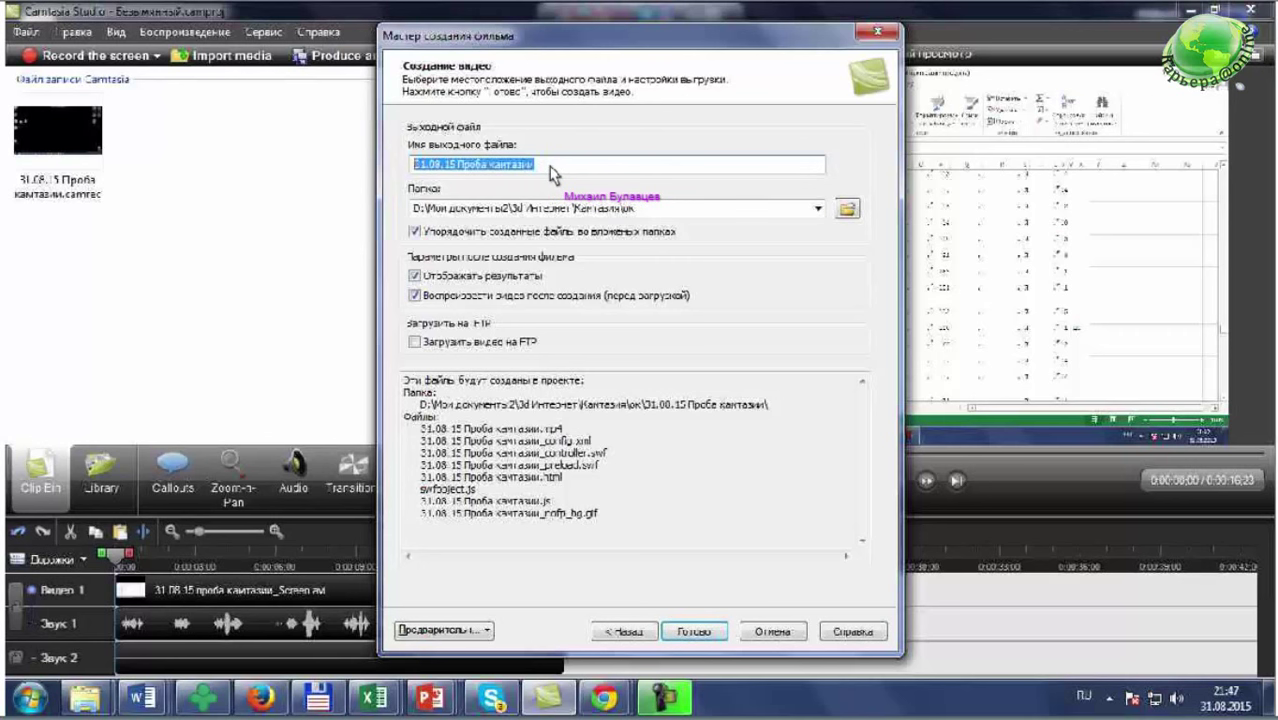
- Check the output folder path and start rendering the video
key("Tab")
left_click(650, 212)
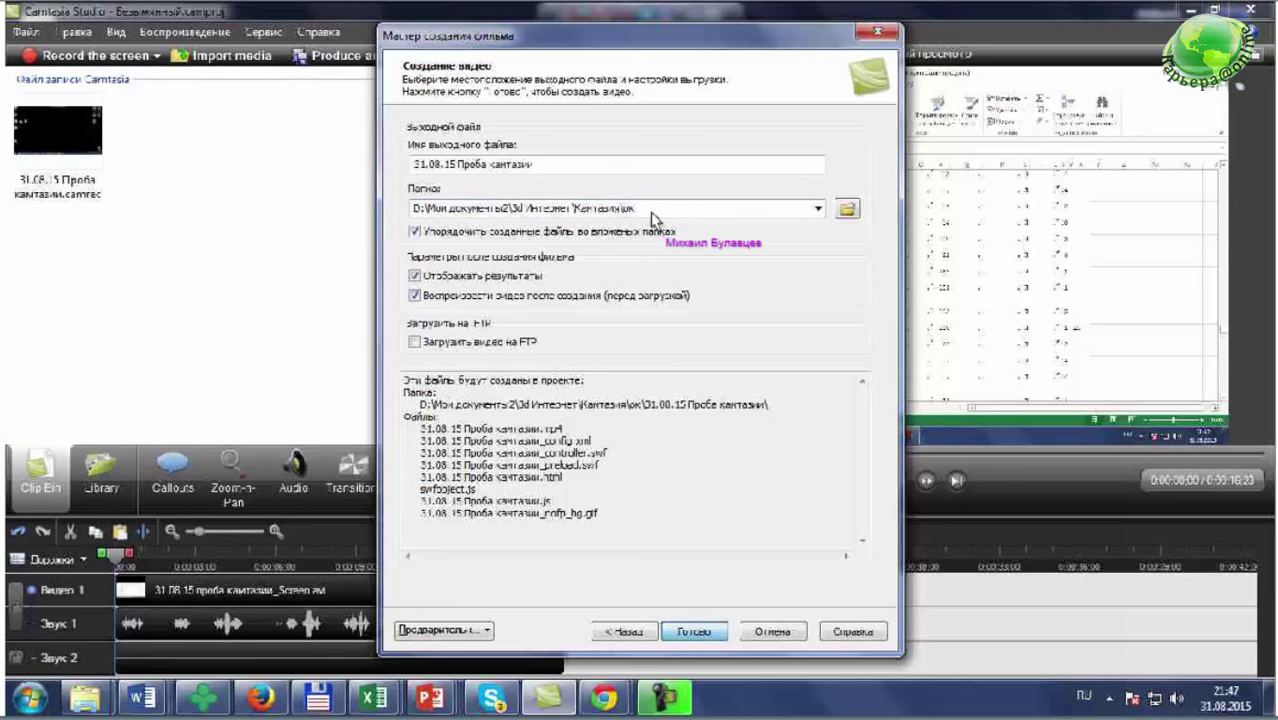
left_click(705, 629)
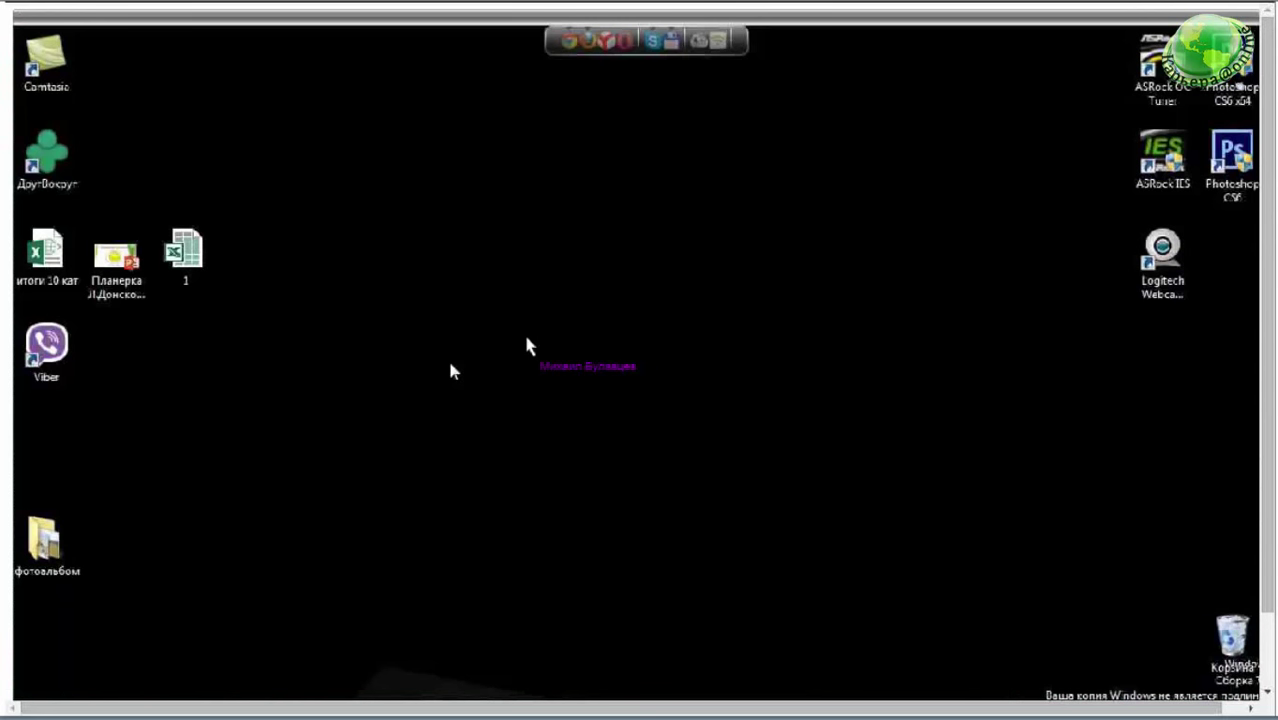
- Let rendering finish and dismiss the playback to reach the production results summary
key("Escape")
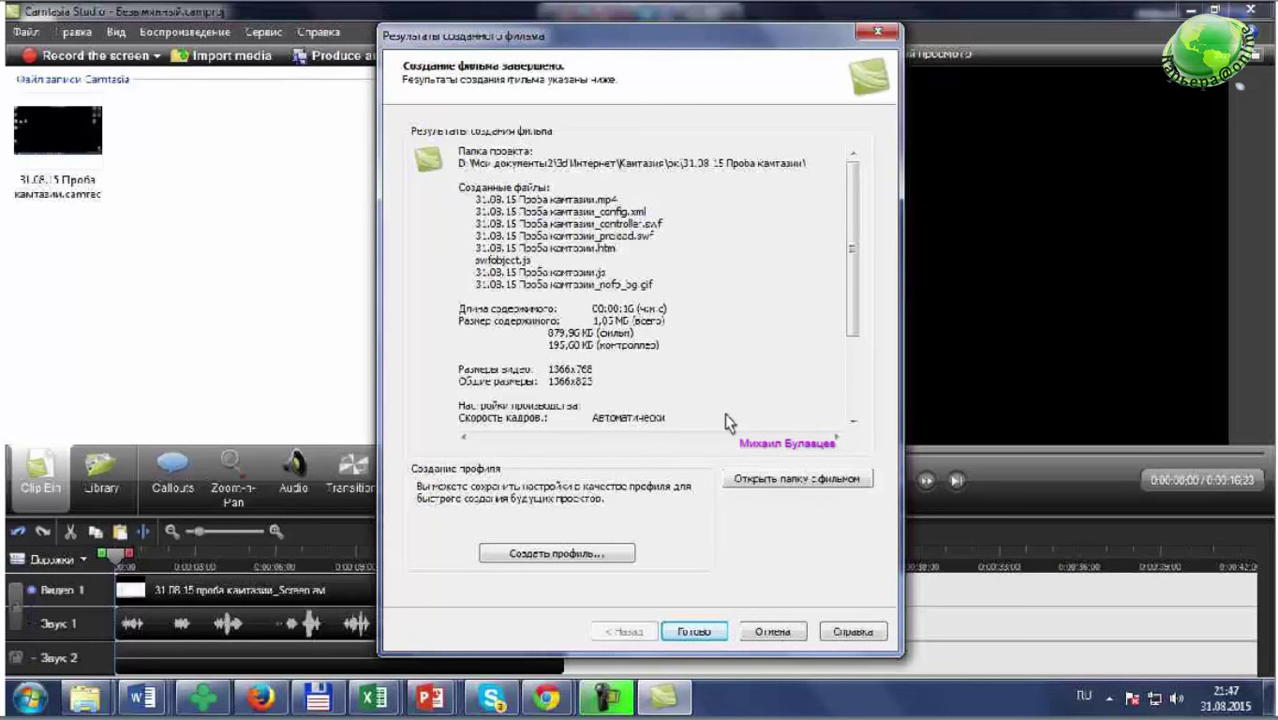
- Close the production results and return to the 0:00:16;23 project in the editor
key("Return")
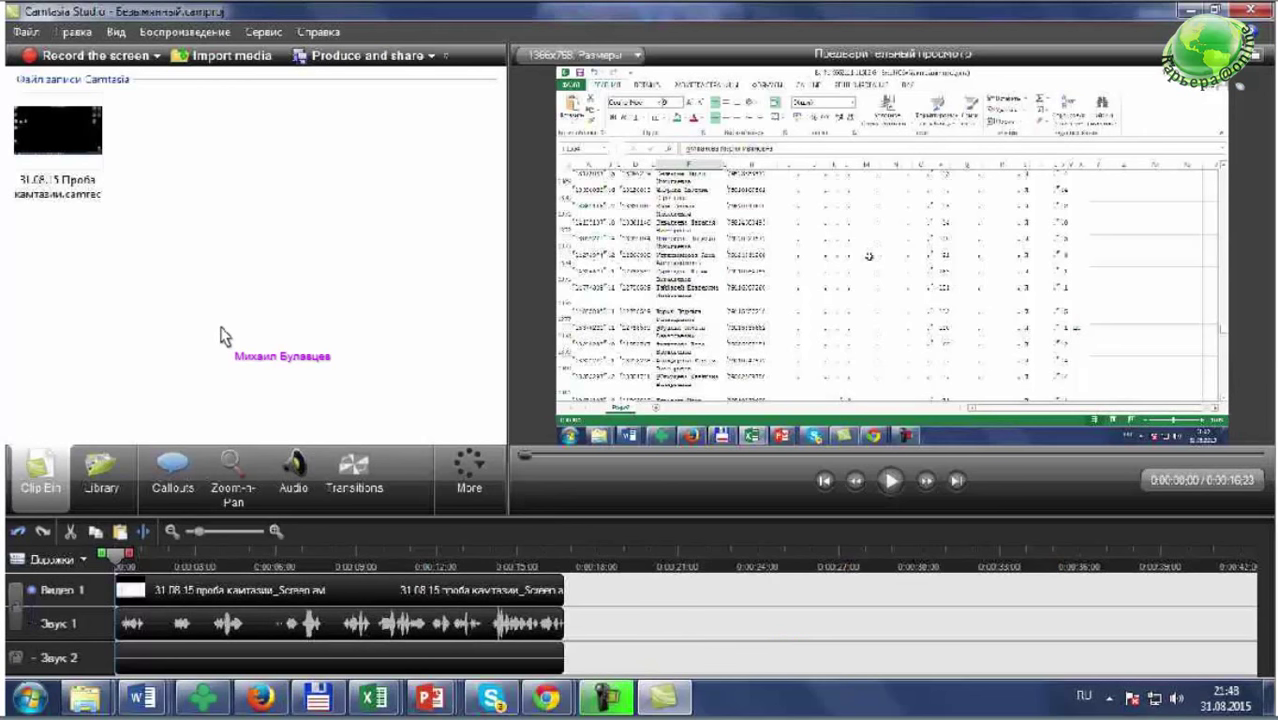
left_click(27, 33)
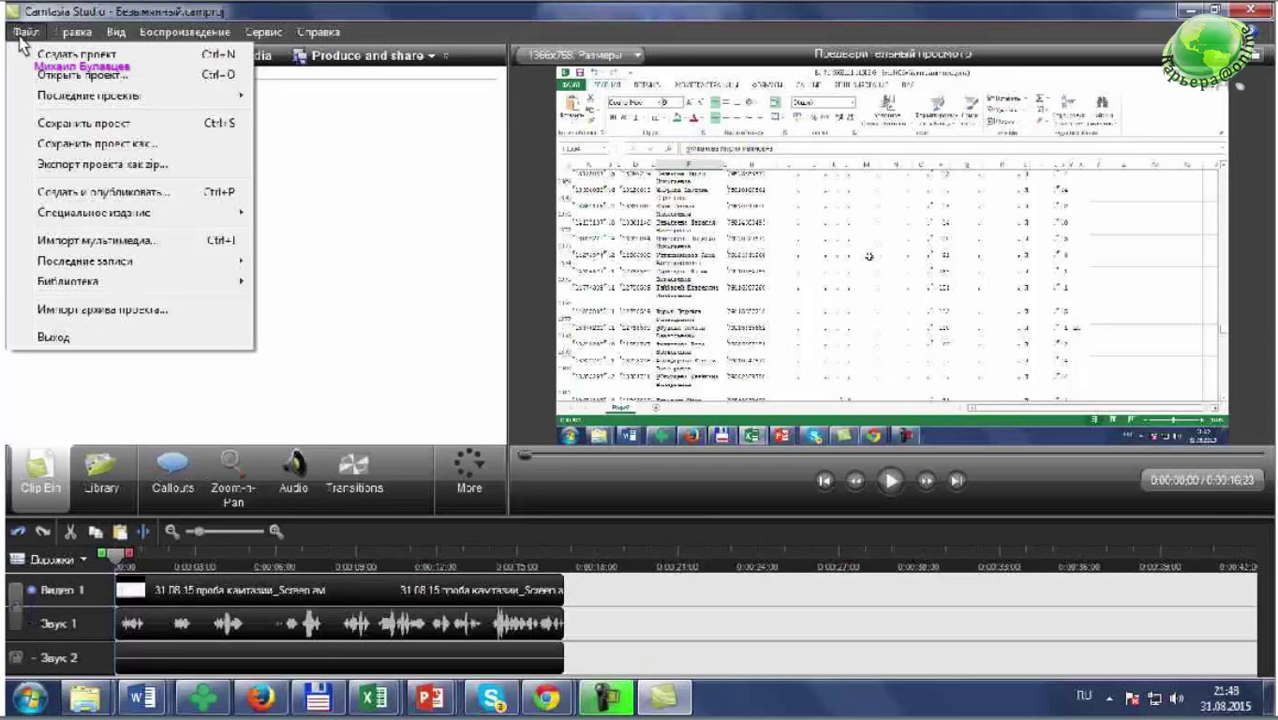
- Create a new project, answering Нет to saving the previous one
left_click(21, 47)
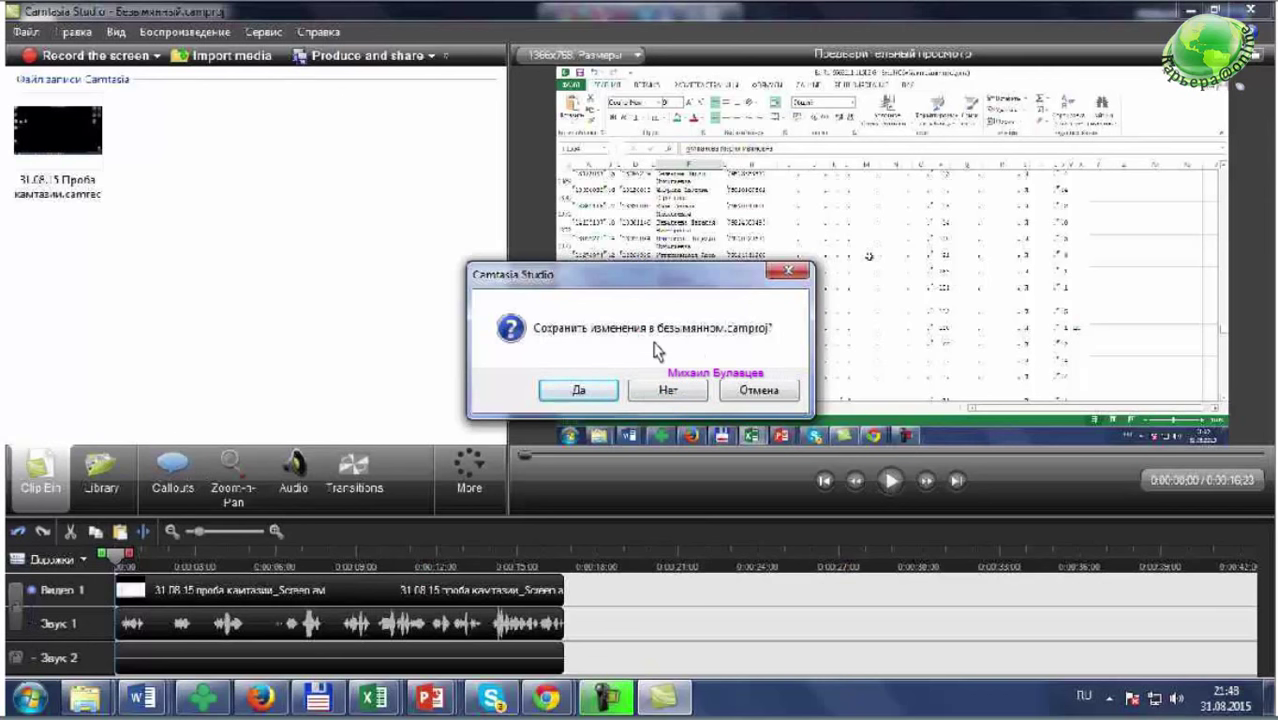
key("n")
key("alt")
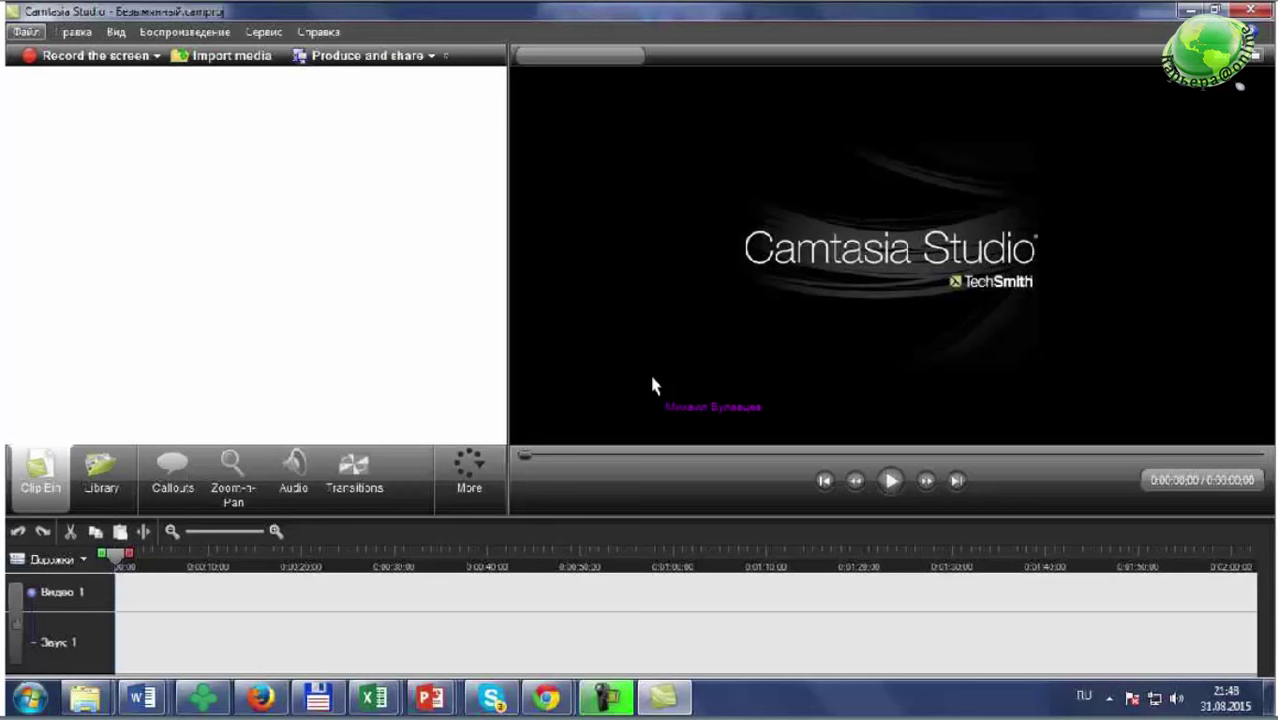
- Import 'Capital Cities - Safe And Sound (Official Video) (1).mp4' from Загрузки into the clip bin
key("Down")
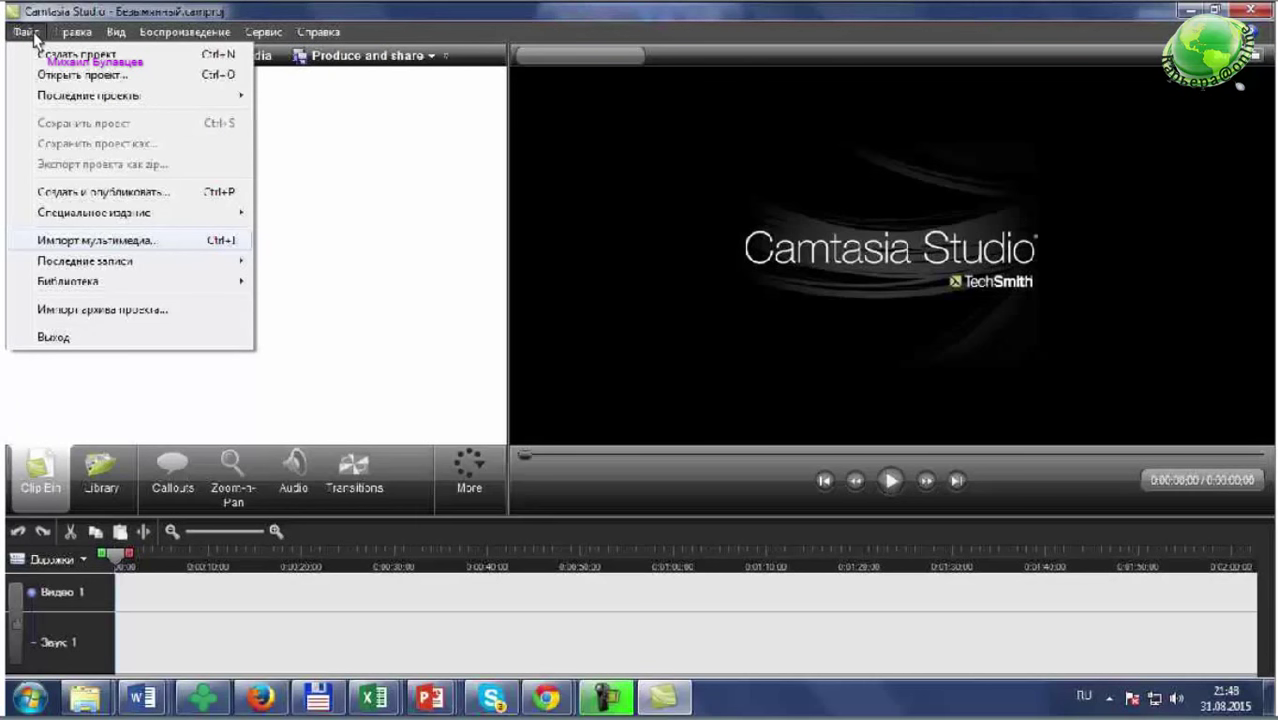
key("Return")
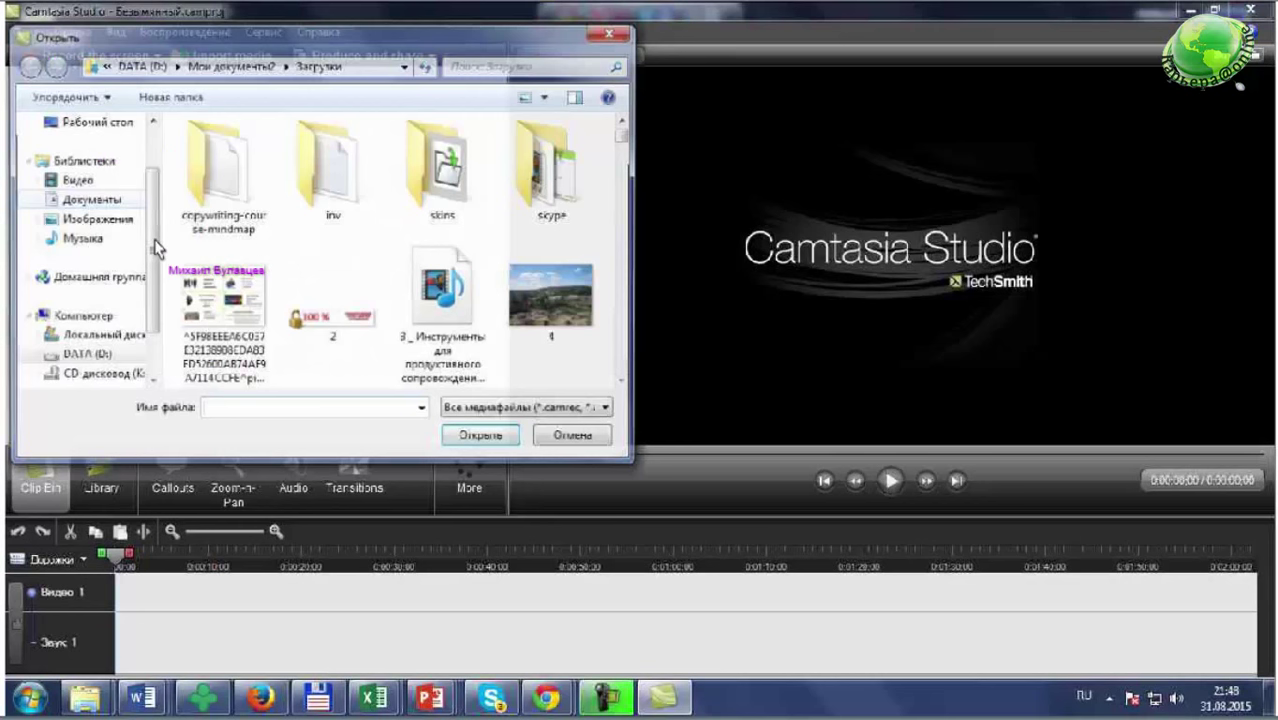
left_click_drag(625, 150, 626, 158)
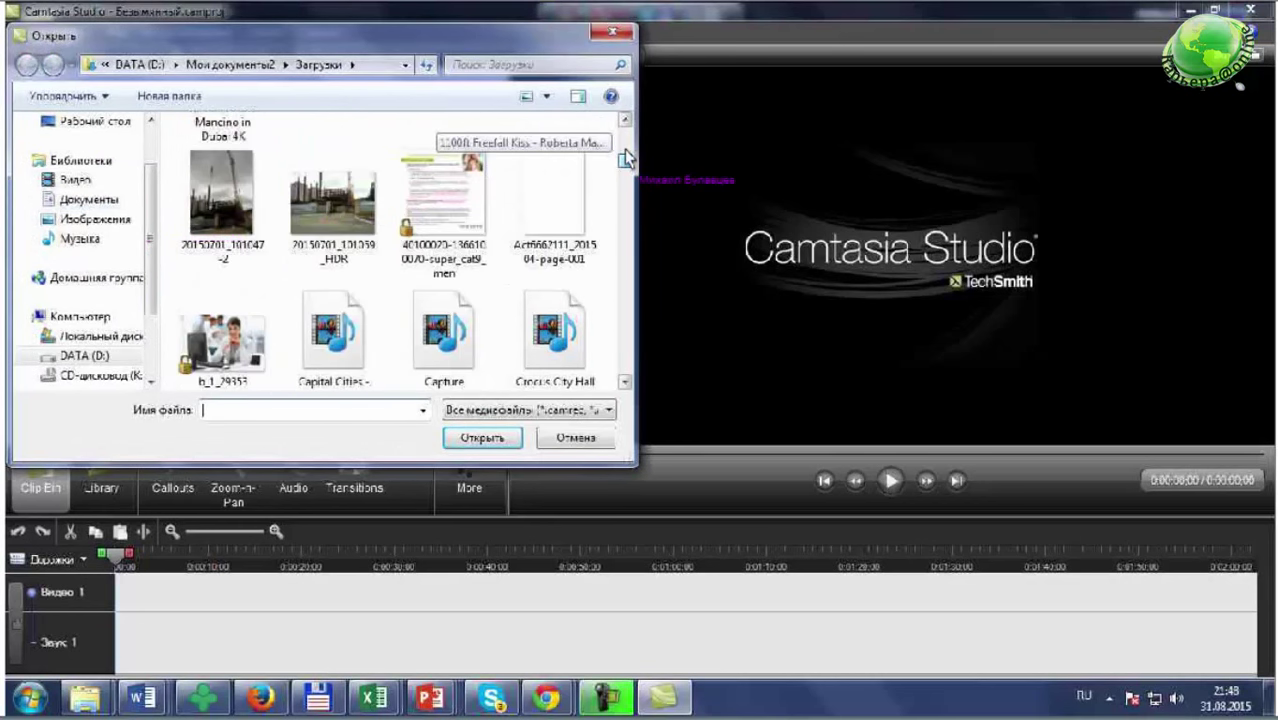
scroll(624, 149, "down", 1)
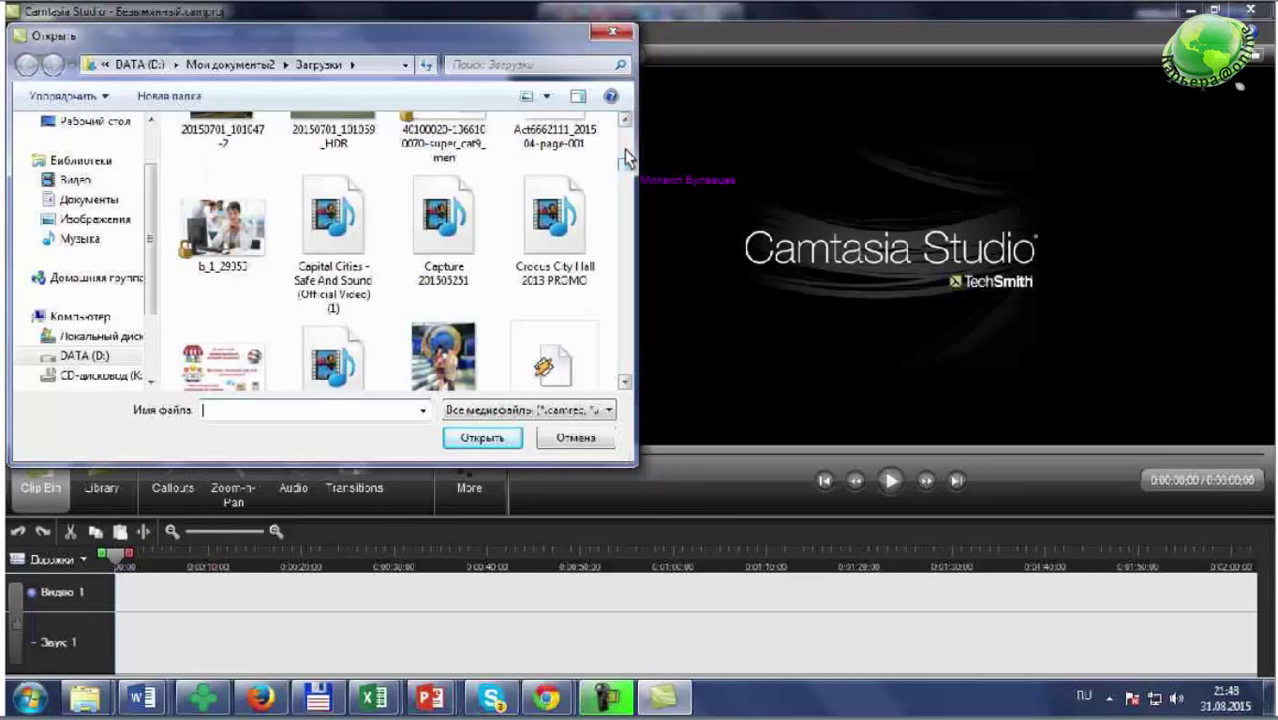
key("Right")
key("Return")
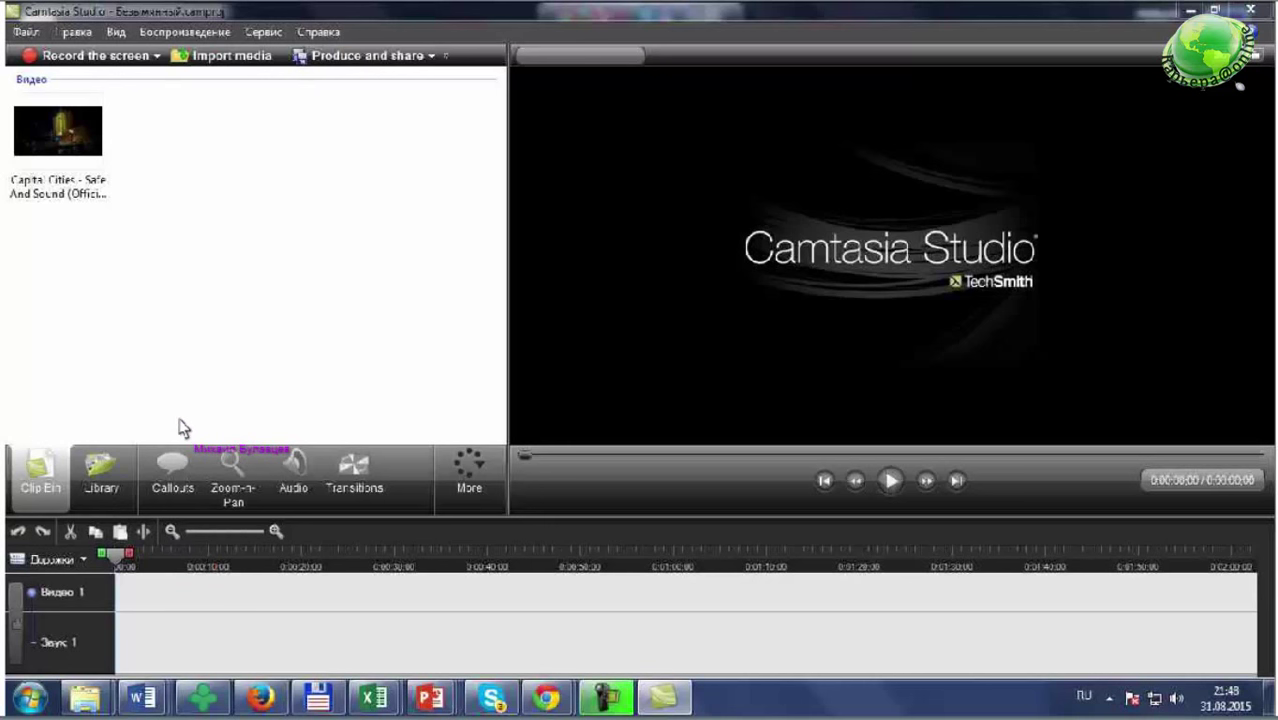
- Add the Capital Cities clip to the timeline and set editing dimensions to 1366 x 768
right_click(54, 136)
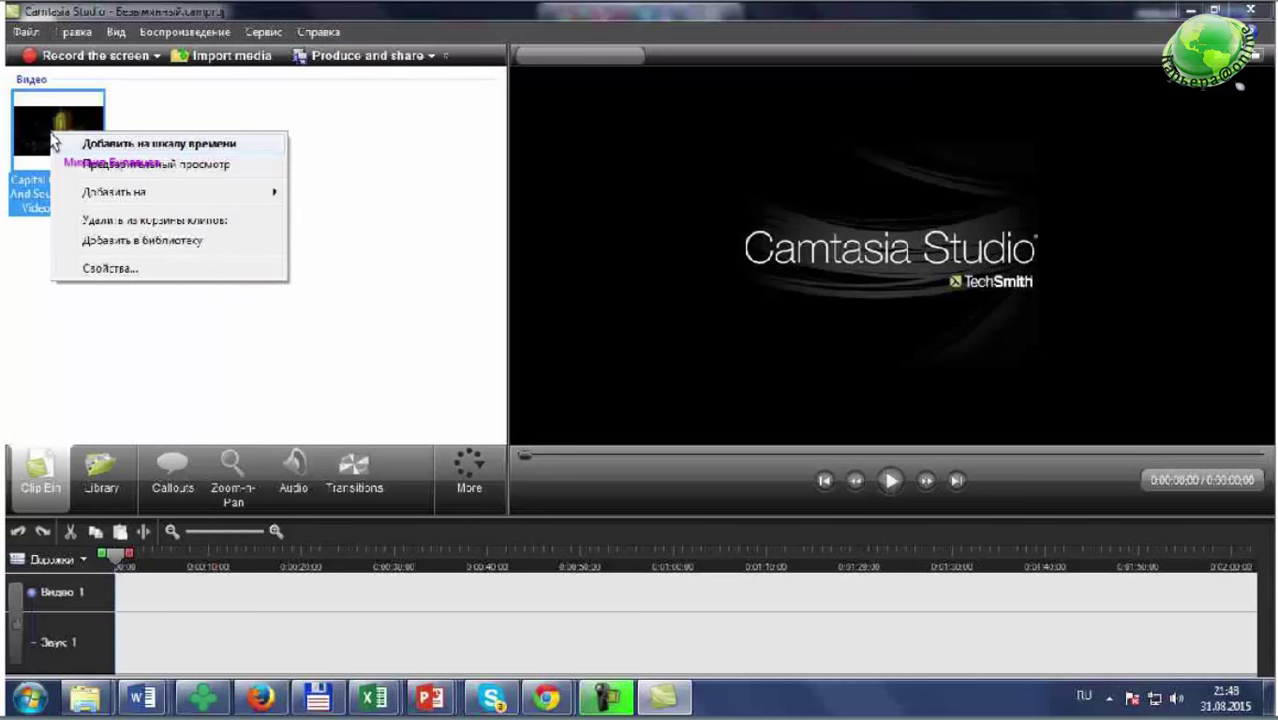
left_click(127, 150)
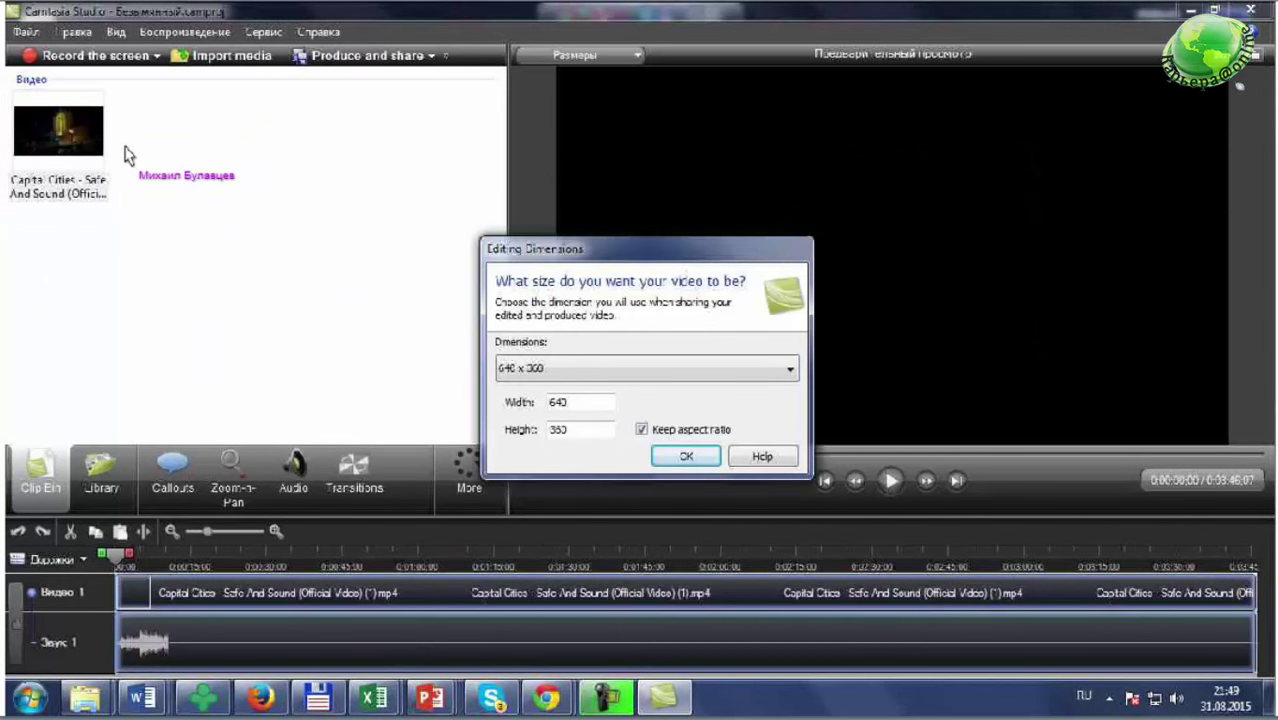
key("alt+Down")
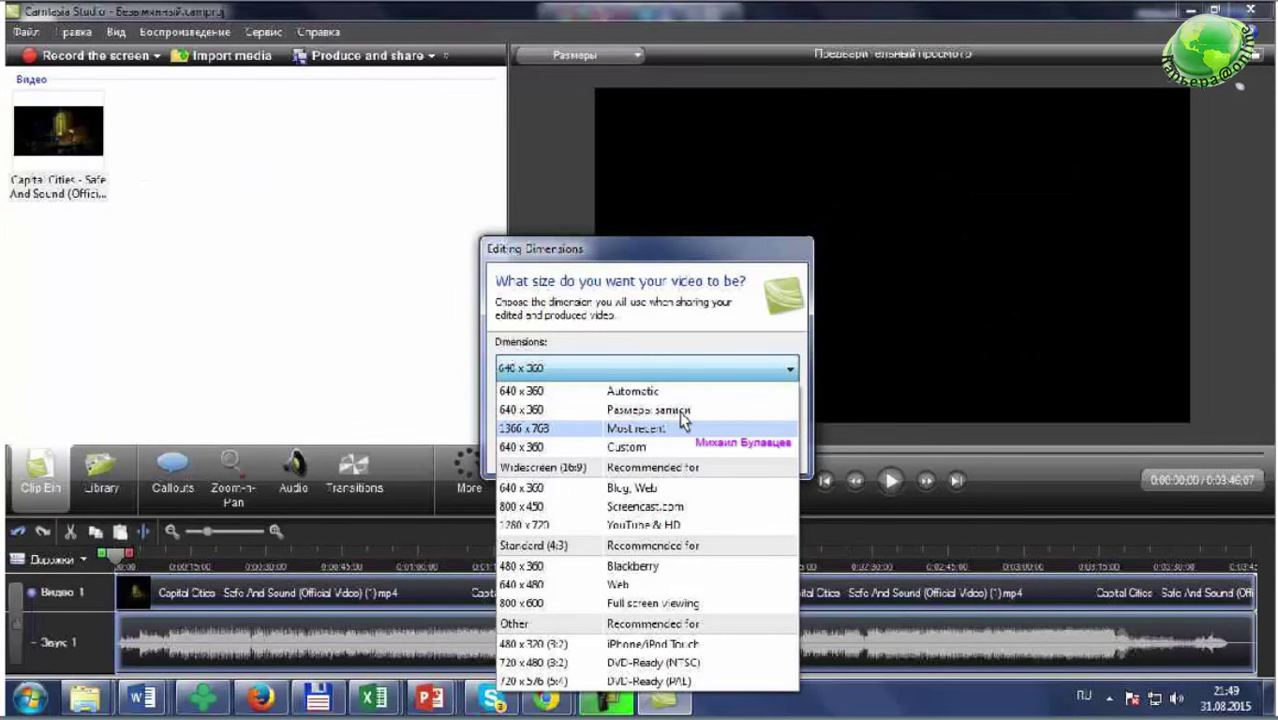
left_click(681, 426)
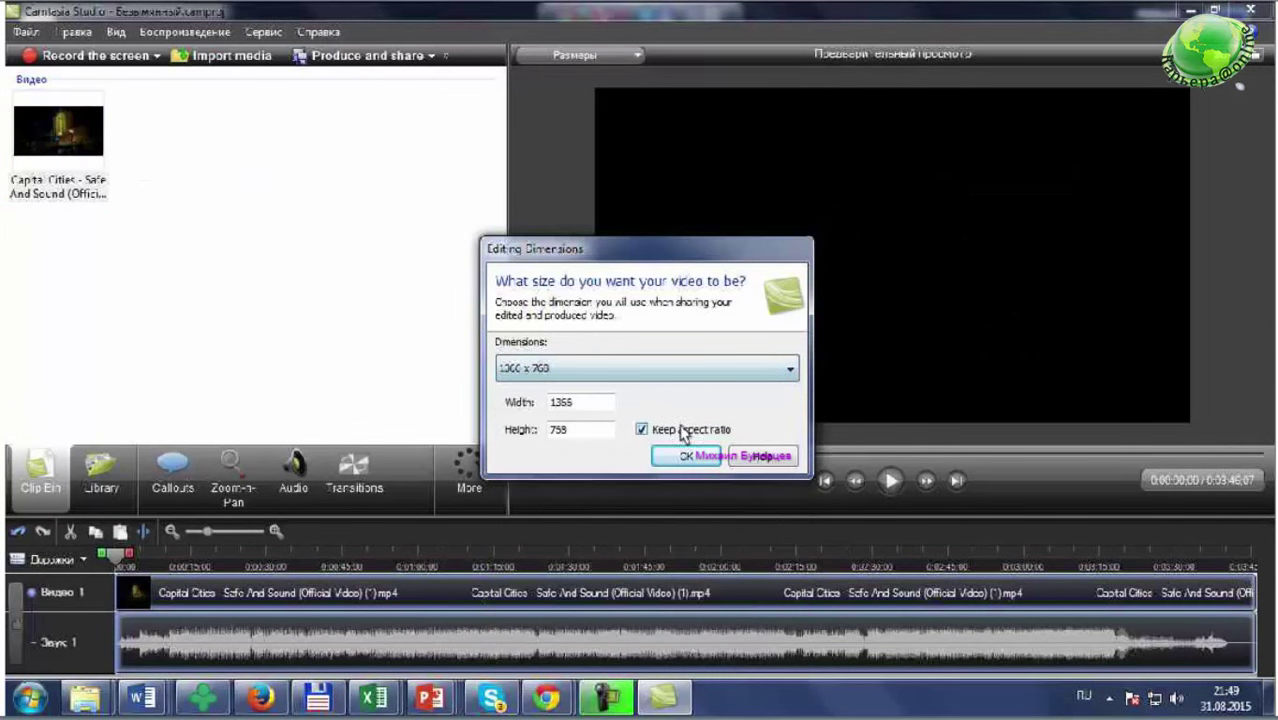
key("Return")
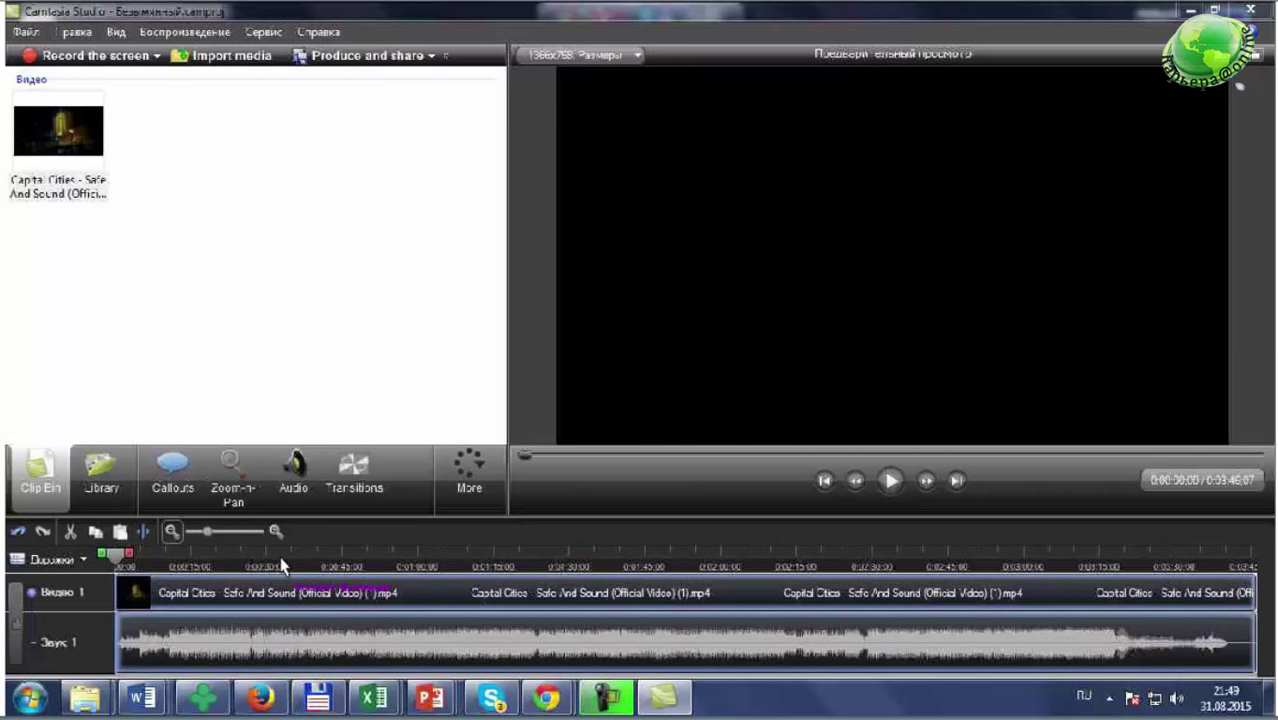
- Import '3_ Инструменты для продуктивного сопровождения консультантов.mp4' and drag it toward the timeline
scroll(281, 566, "down", 2)
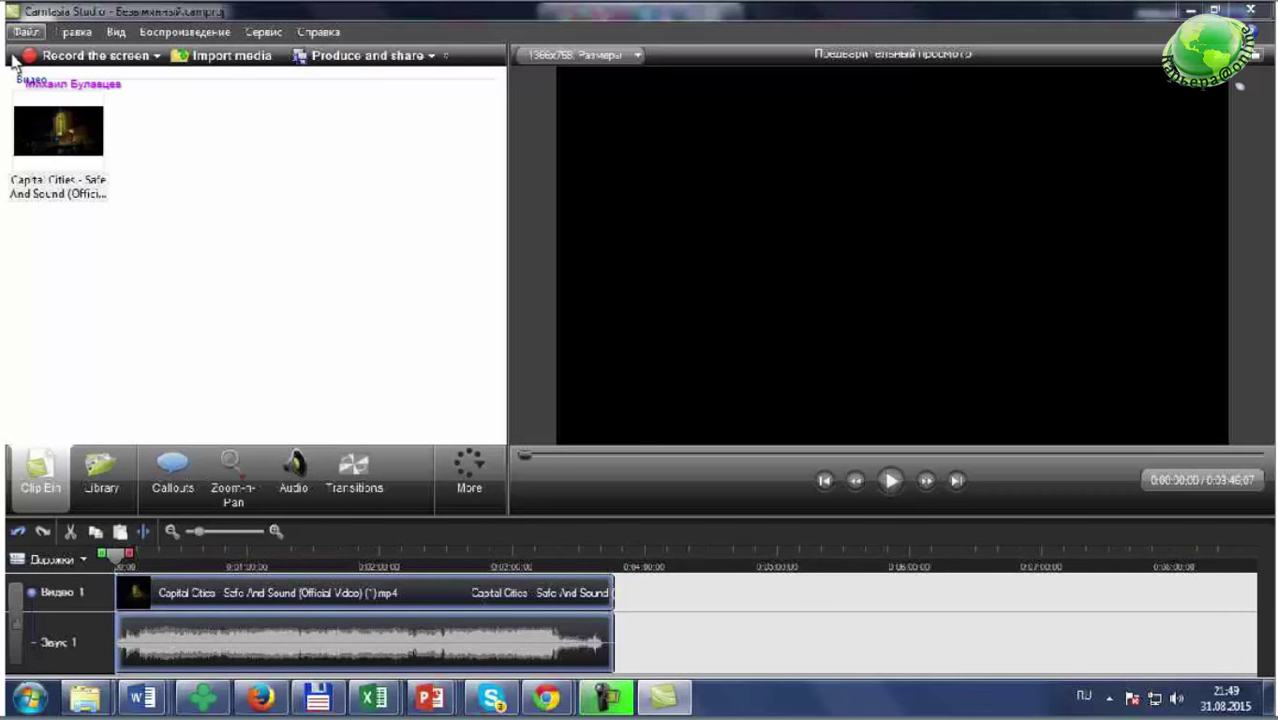
left_click(25, 33)
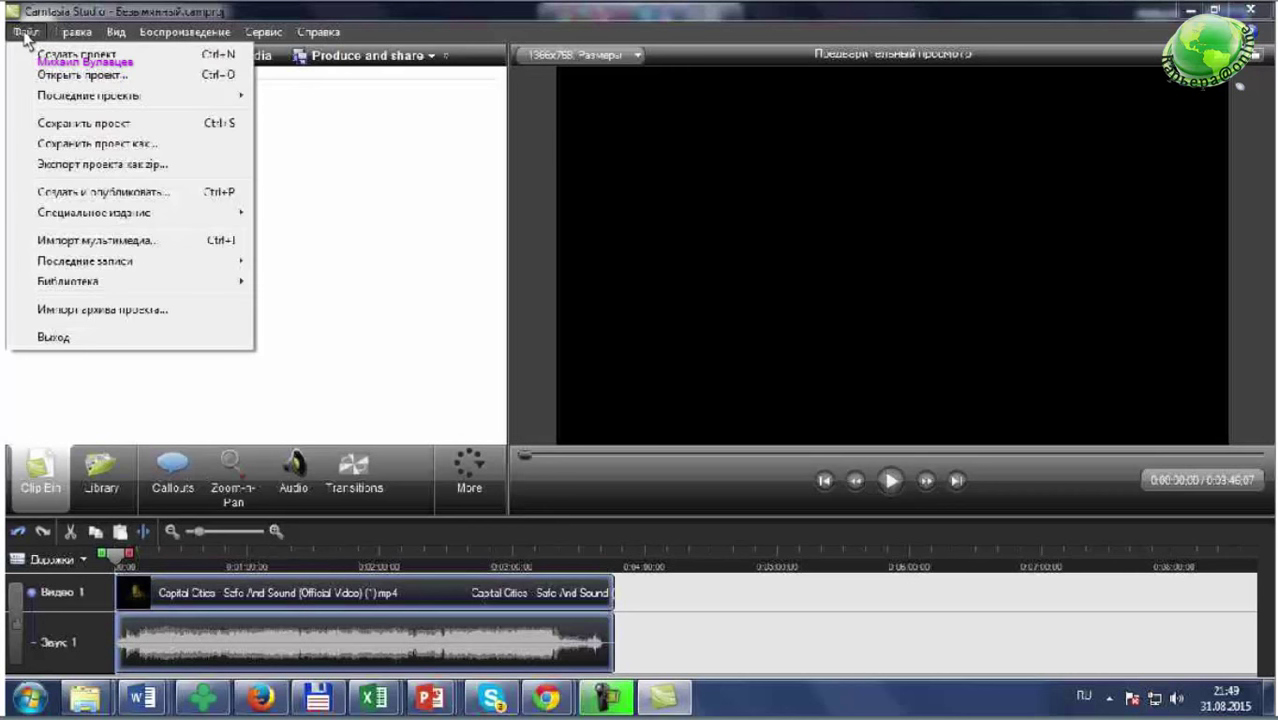
key("Down")
key("Down")
key("Down")
key("Down")
key("Down")
key("Down")
key("Down")
key("Down")
key("Down")
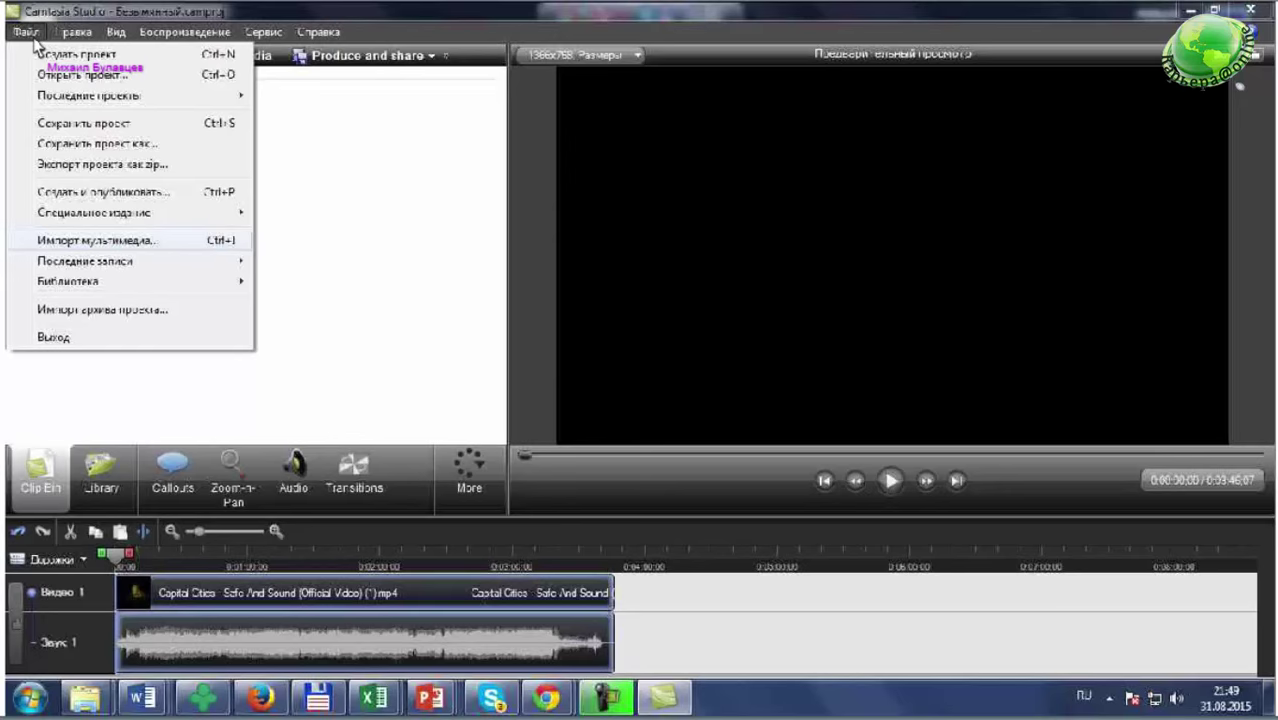
key("Return")
left_click(452, 305)
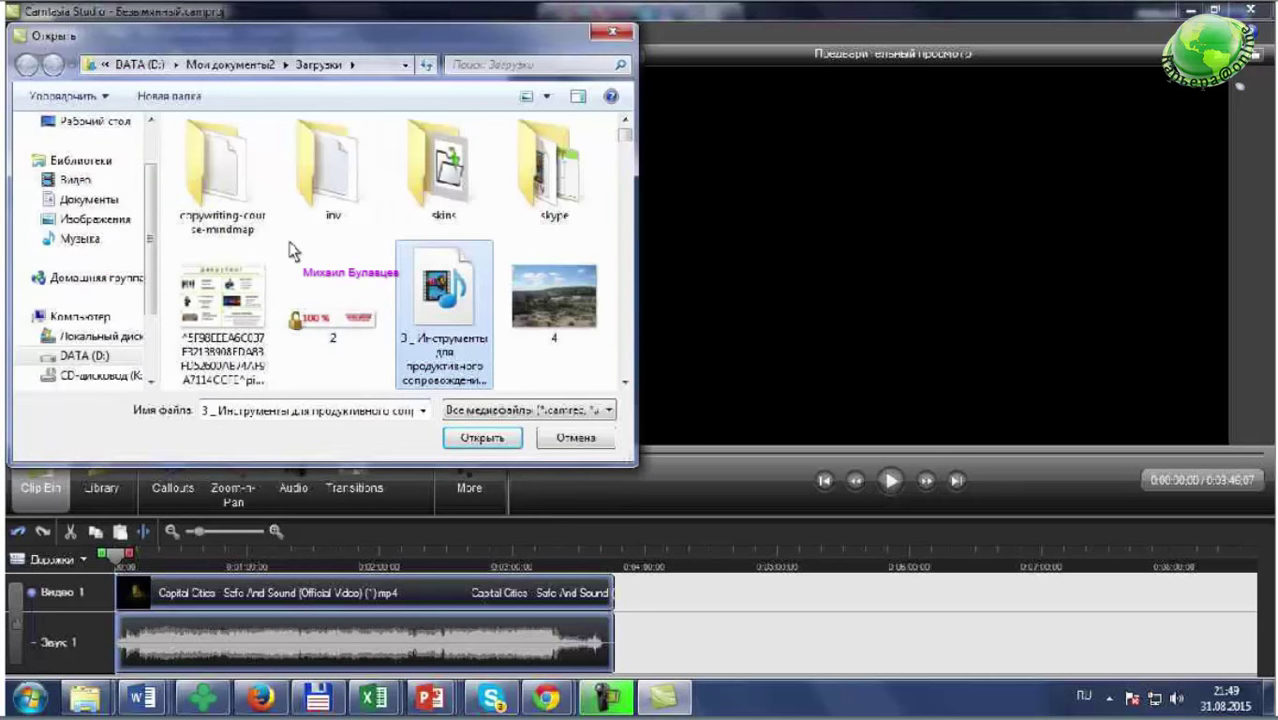
left_click(484, 446)
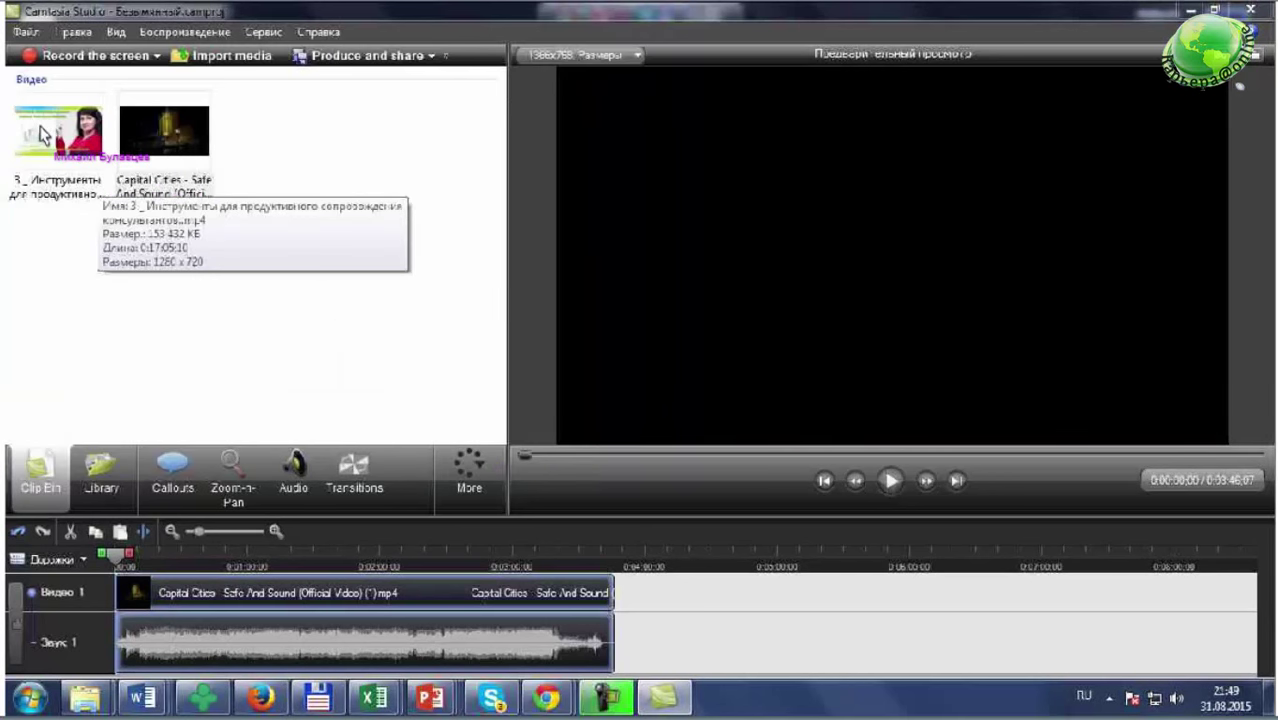
left_click_drag(42, 135, 125, 570)
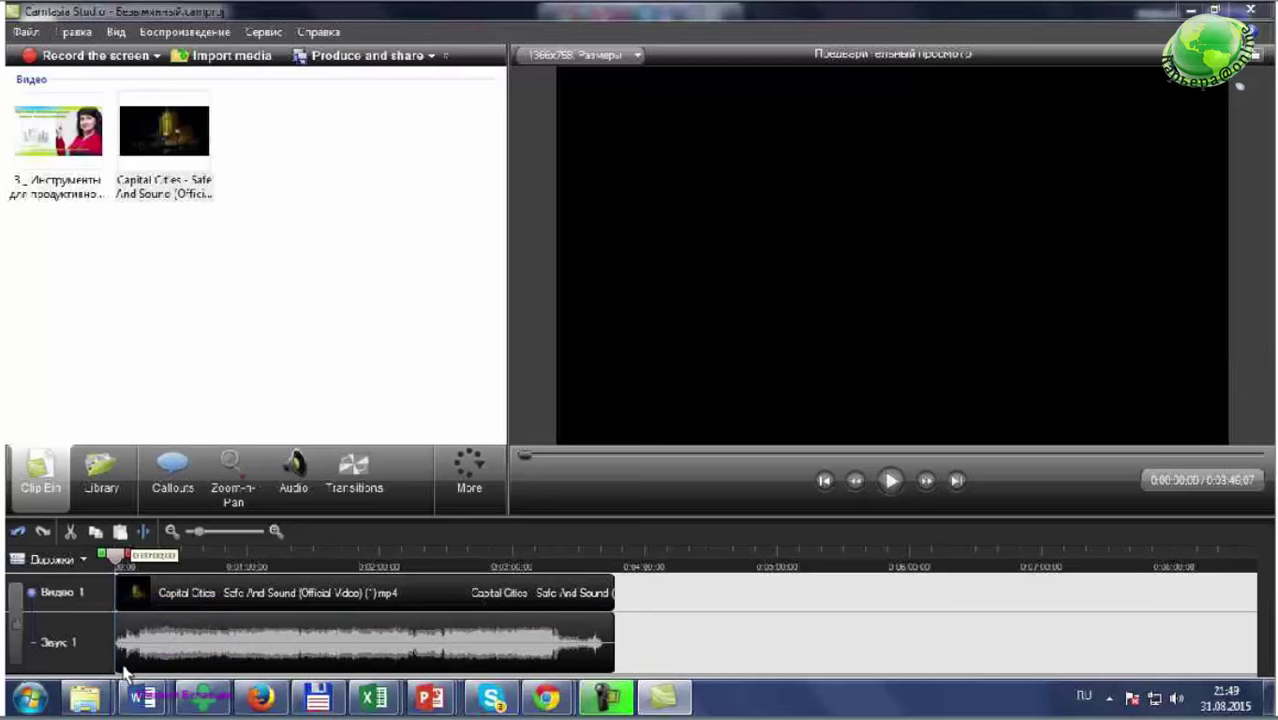
- Place the playhead at the music video's end and add the presentation clip there on the timeline
left_click(552, 560)
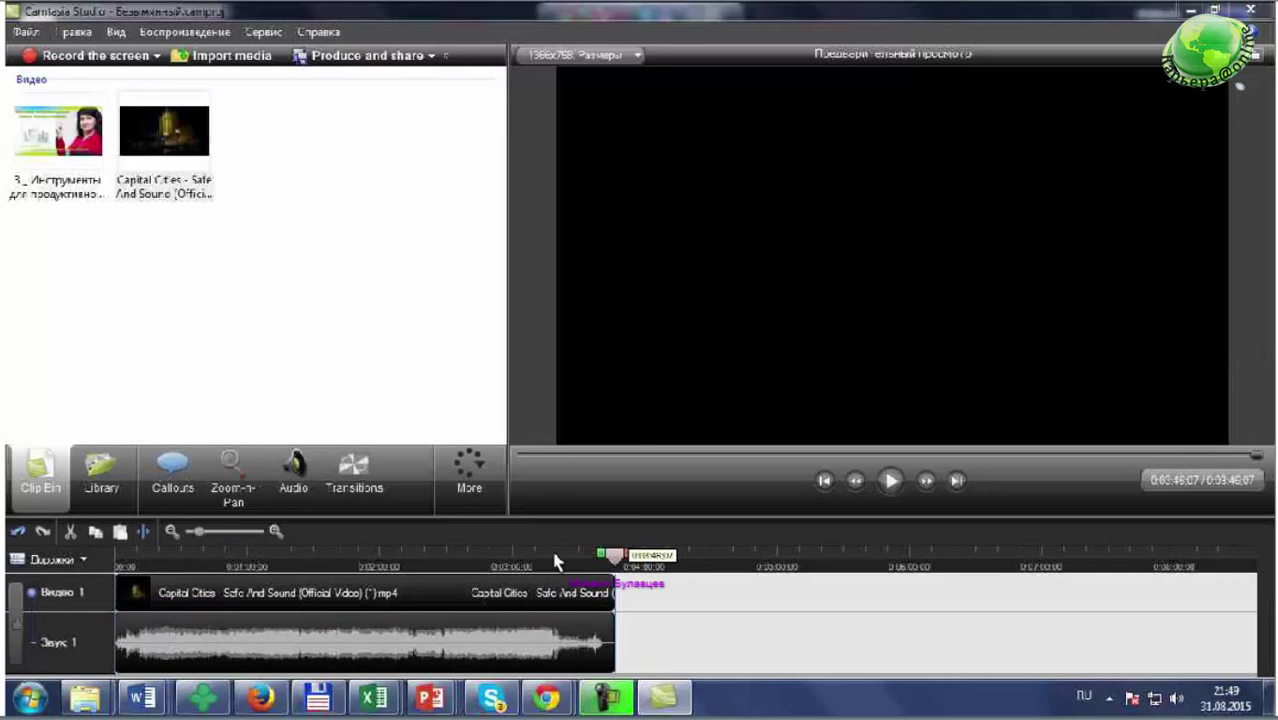
left_click_drag(556, 563, 638, 572)
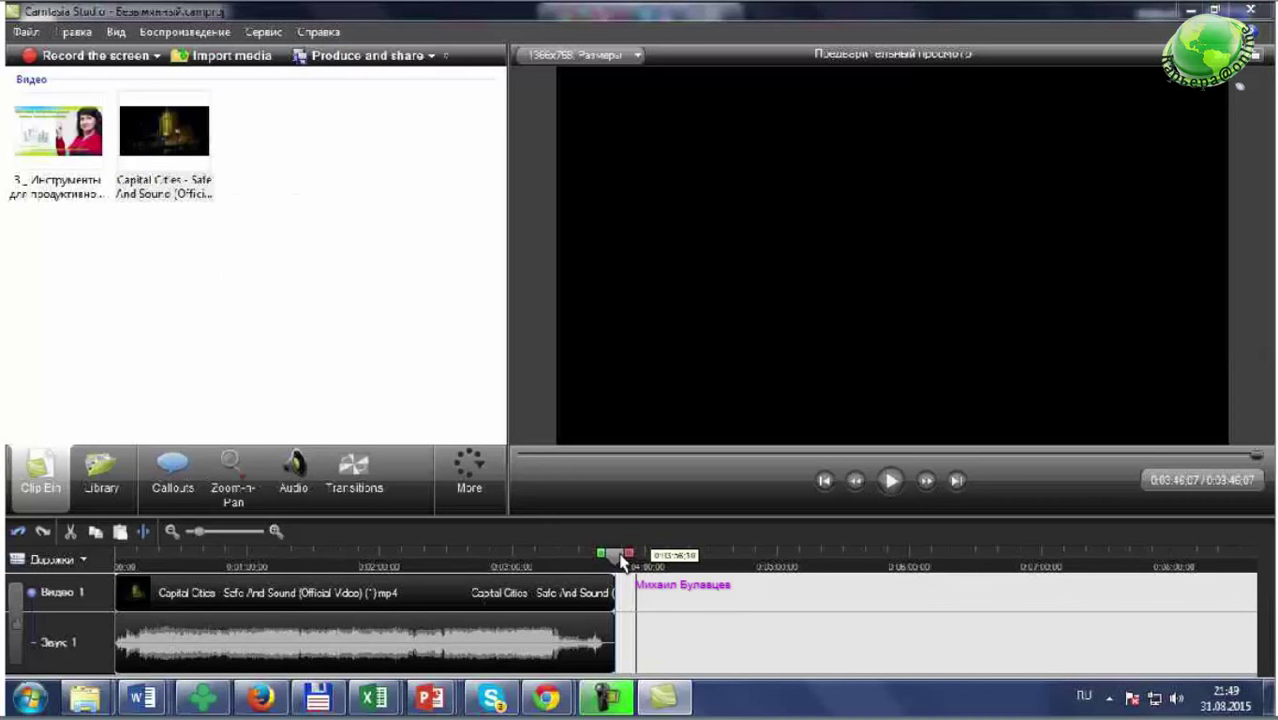
right_click(50, 134)
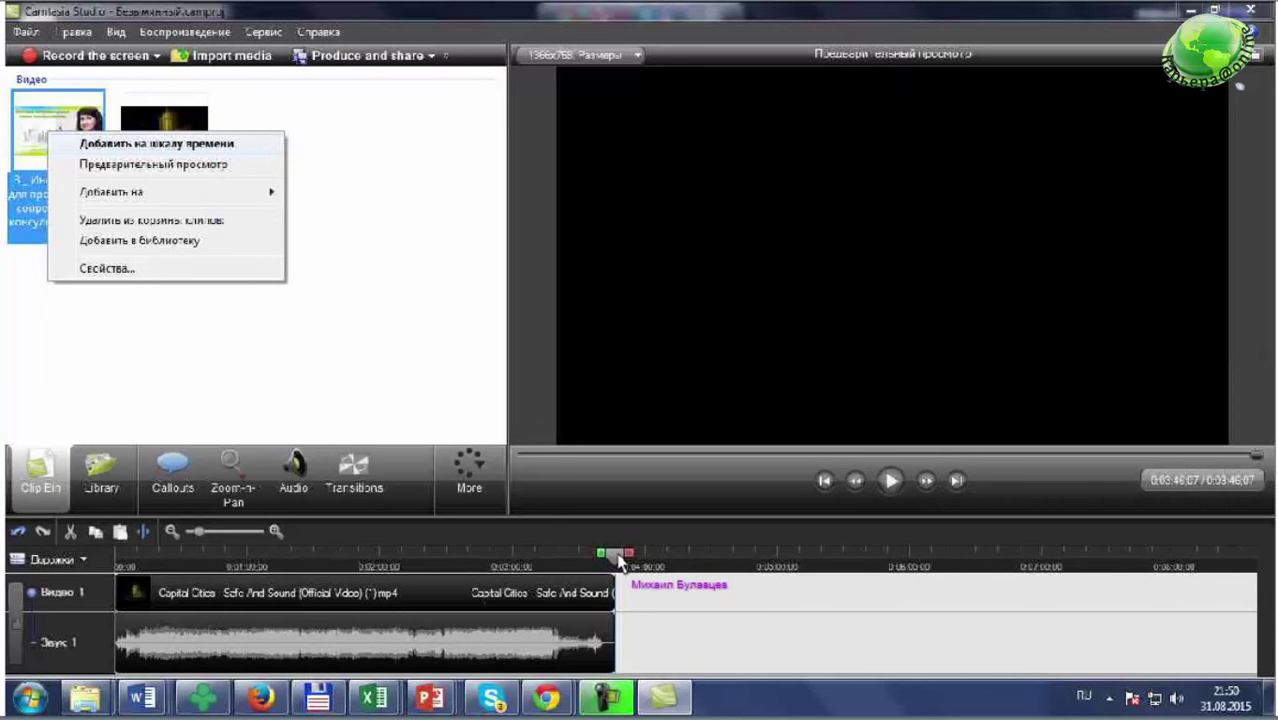
left_click(157, 143)
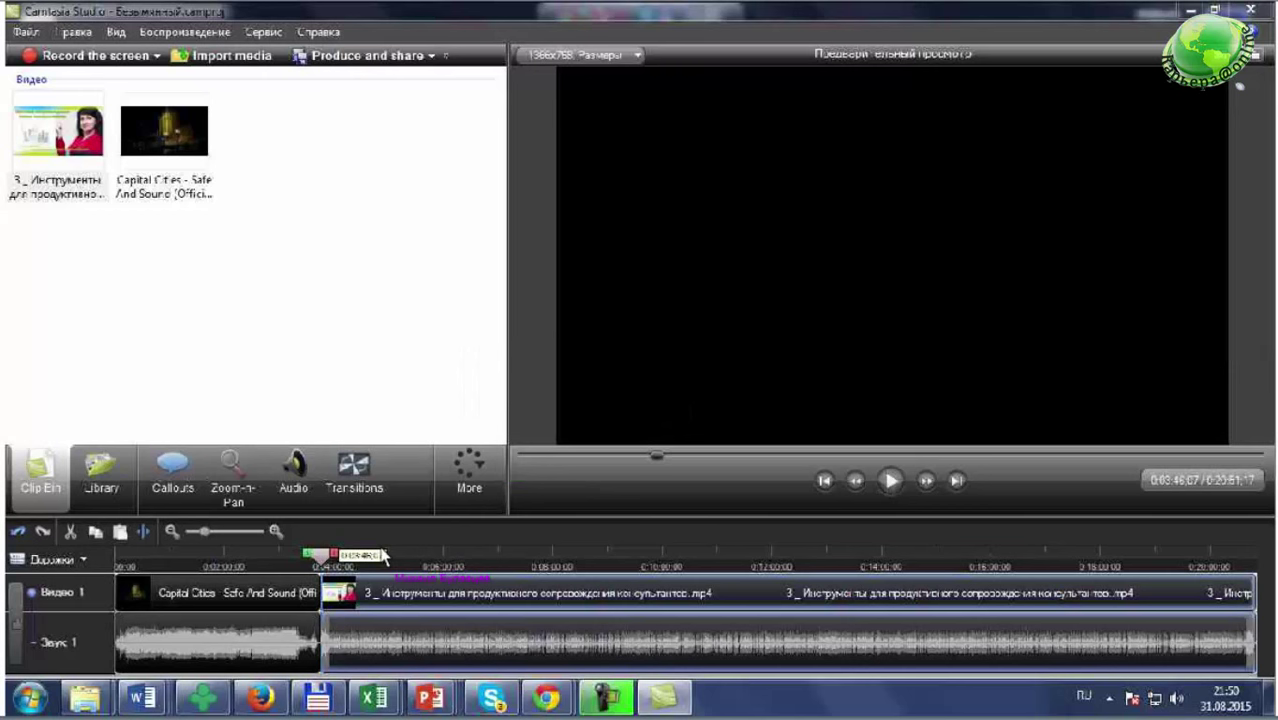
- Preview playback from 0:03:37 across the join between the two clips
left_click_drag(334, 557, 326, 560)
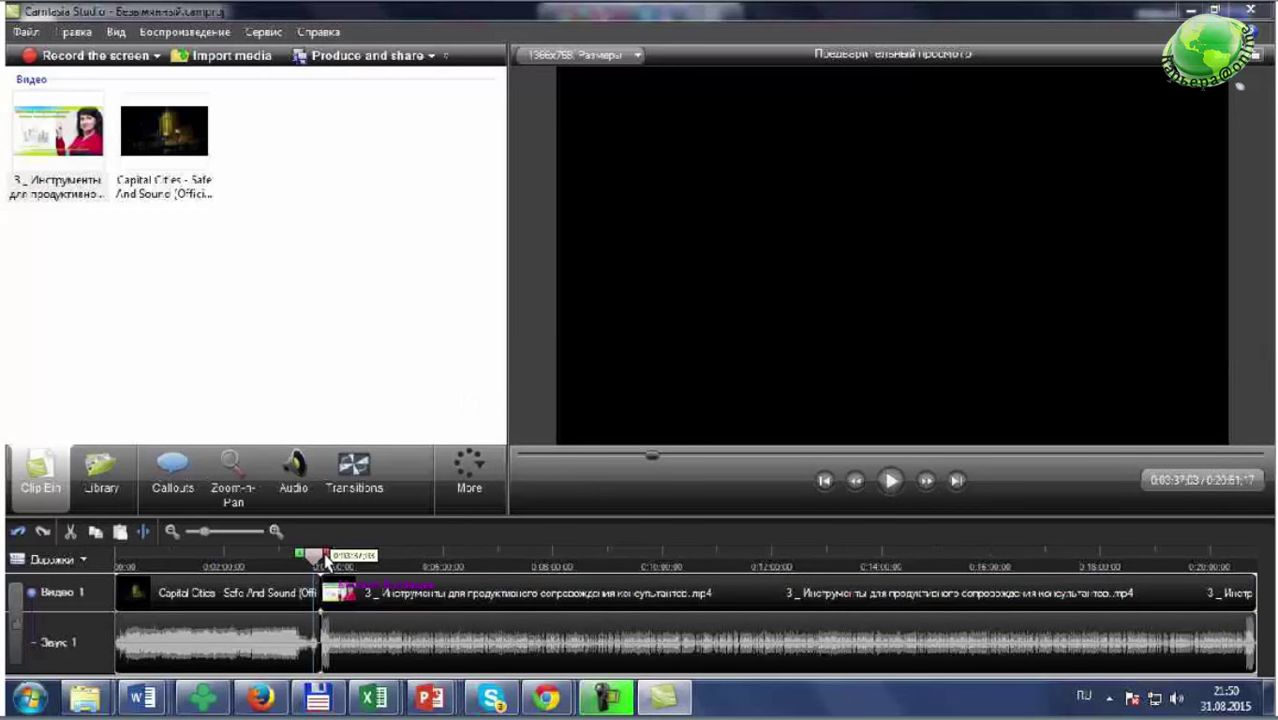
left_click(890, 480)
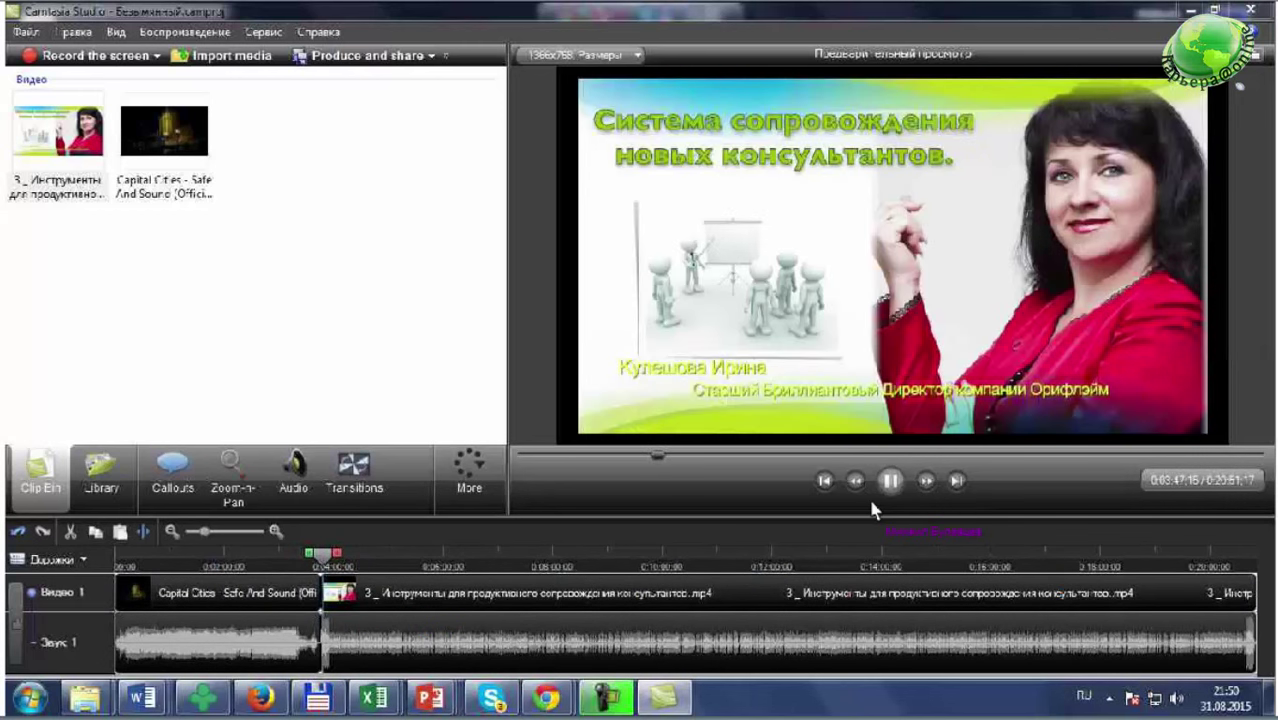
left_click(889, 481)
key("alt")
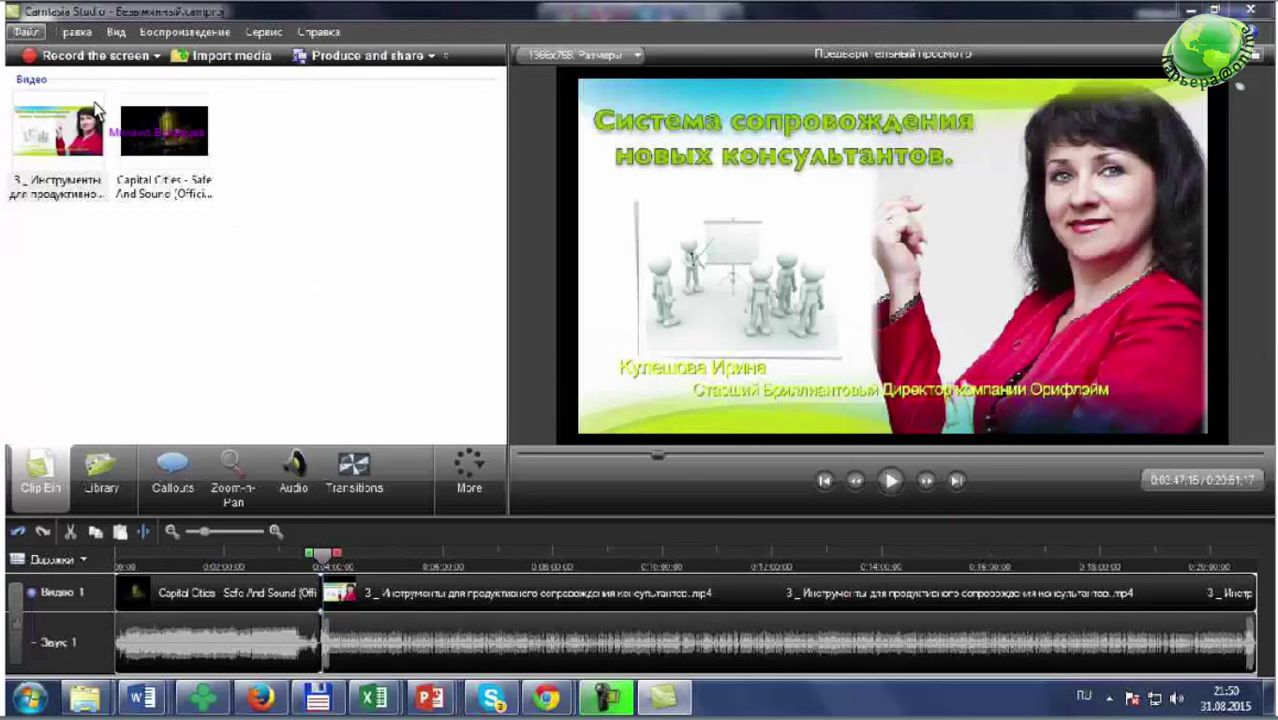
- Open the Production Wizard and pick the custom project settings (Пользовательские настройки проекта) preset
left_click(27, 34)
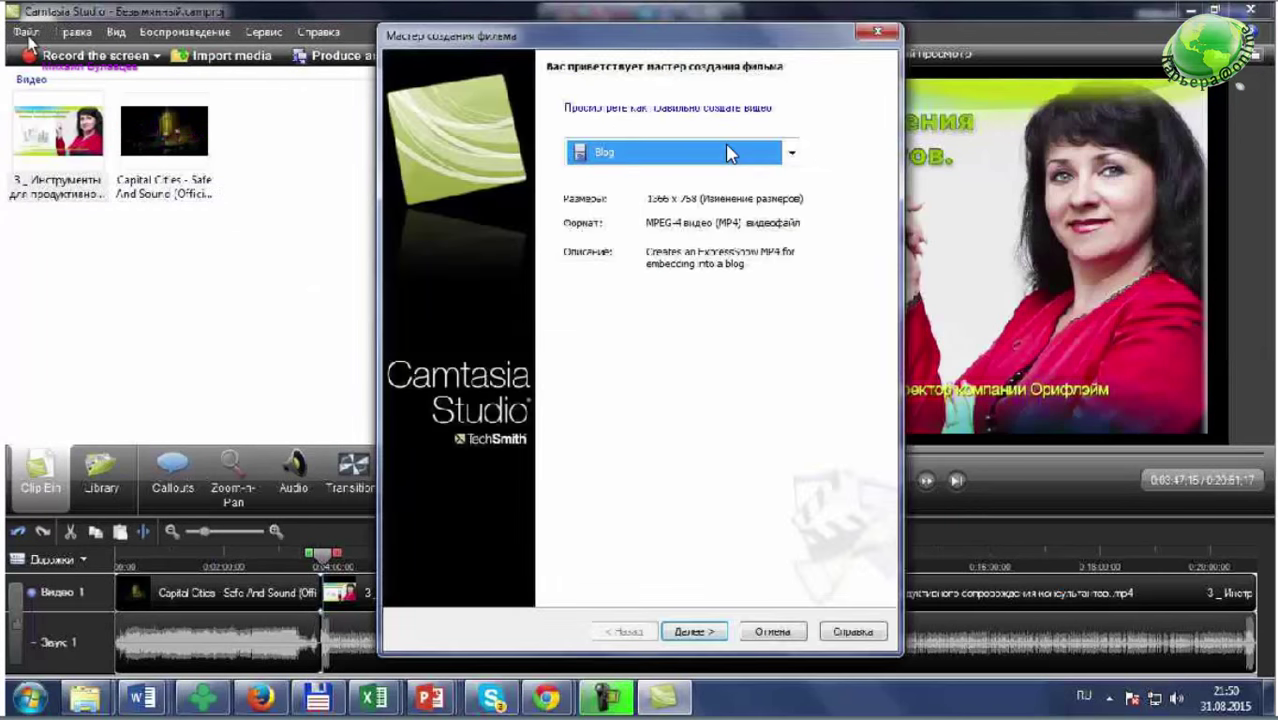
left_click(727, 152)
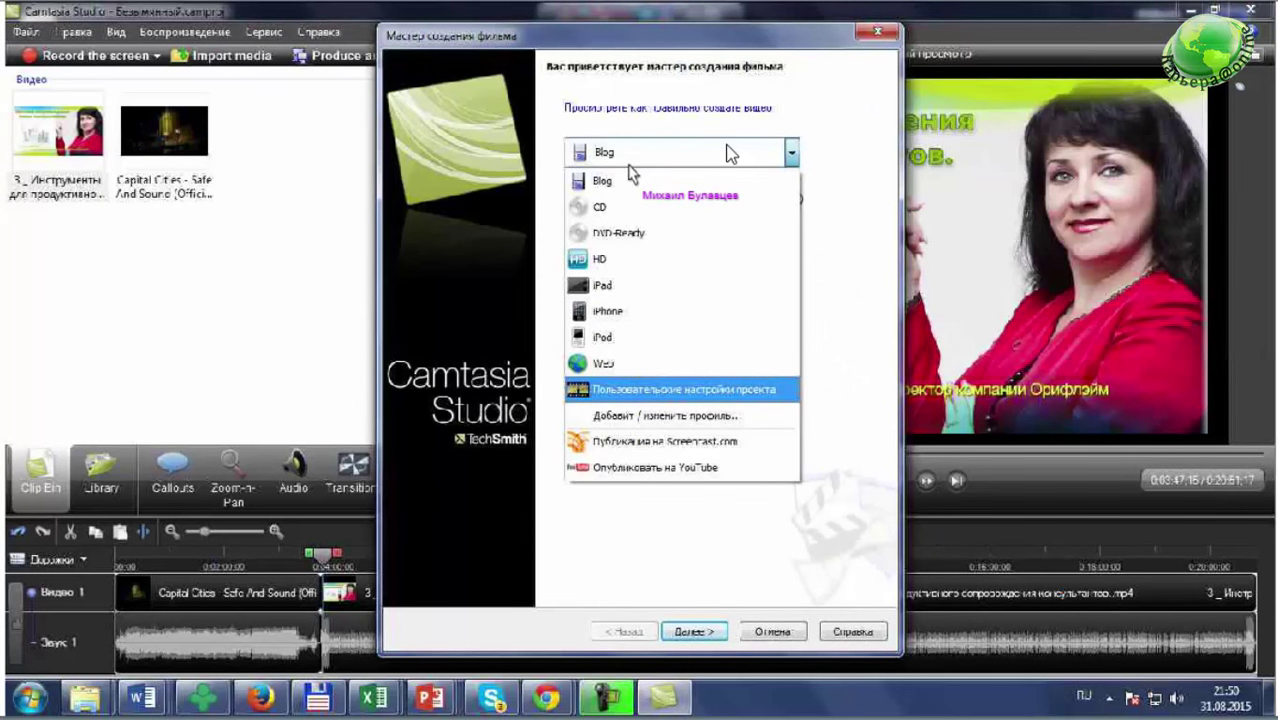
left_click(764, 390)
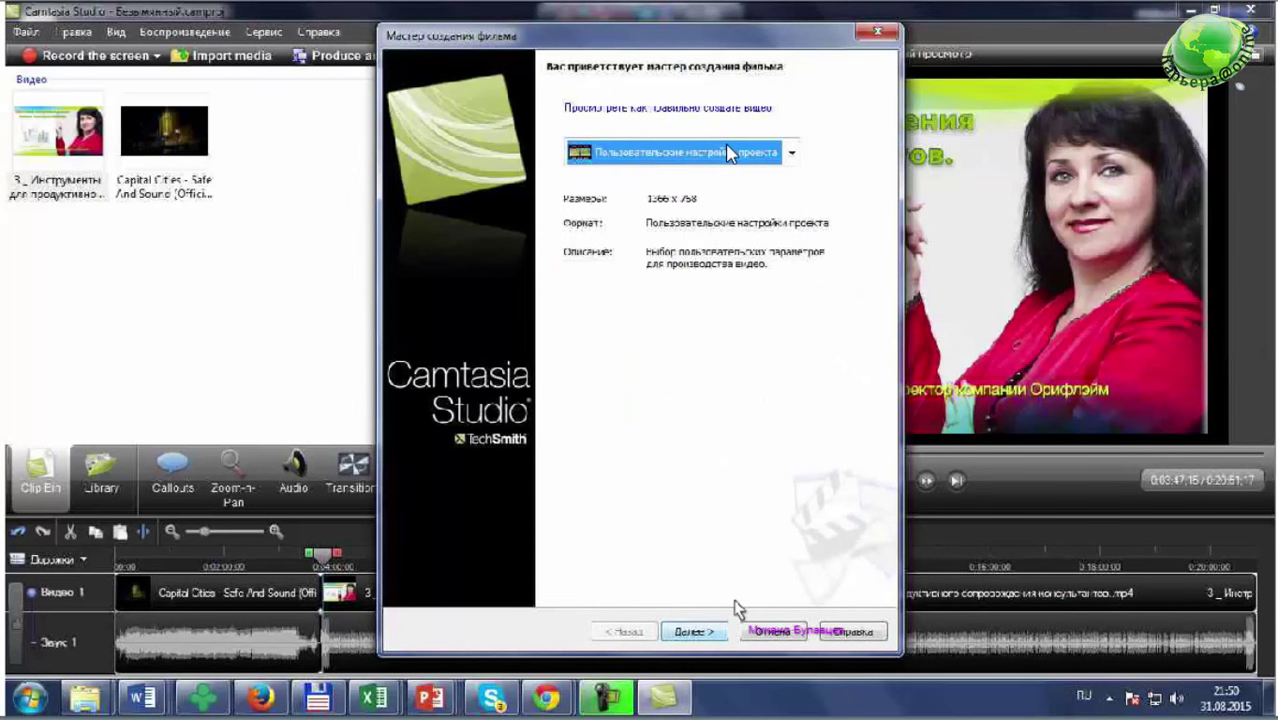